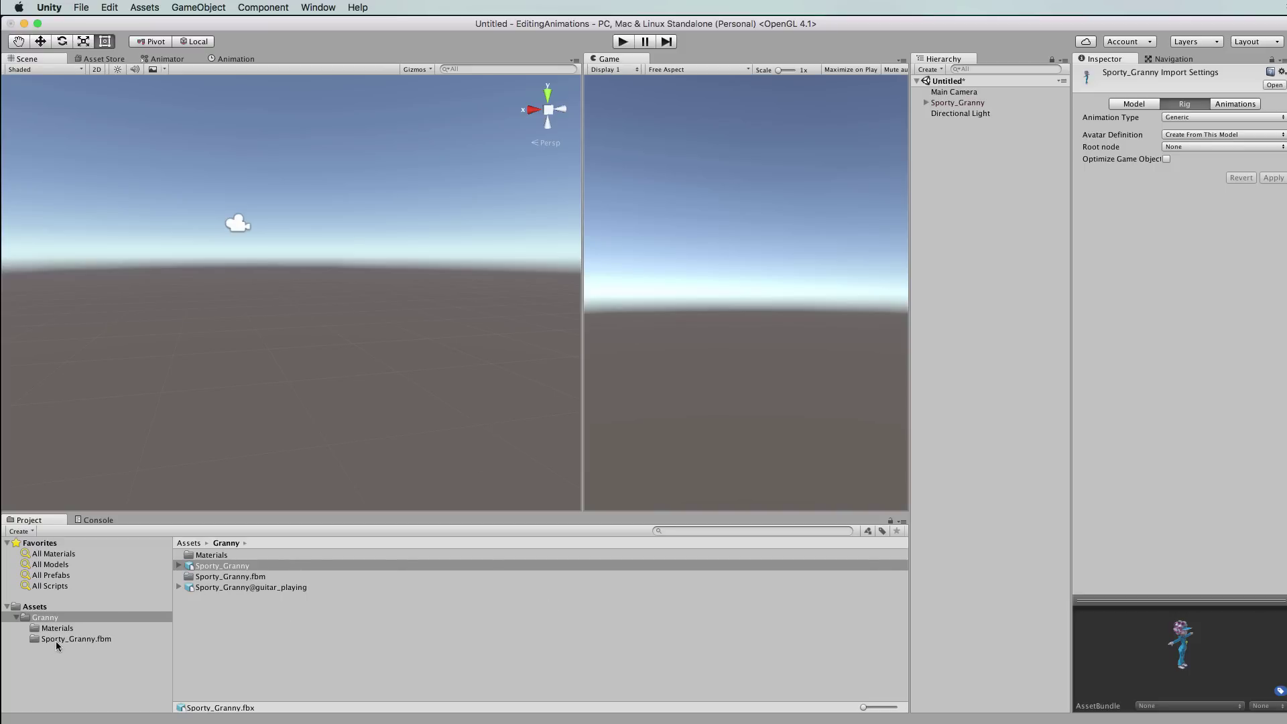
Place the Sporty_Granny model from the Granny folder into the scene so the whole character is in view.
left_click(214, 567)
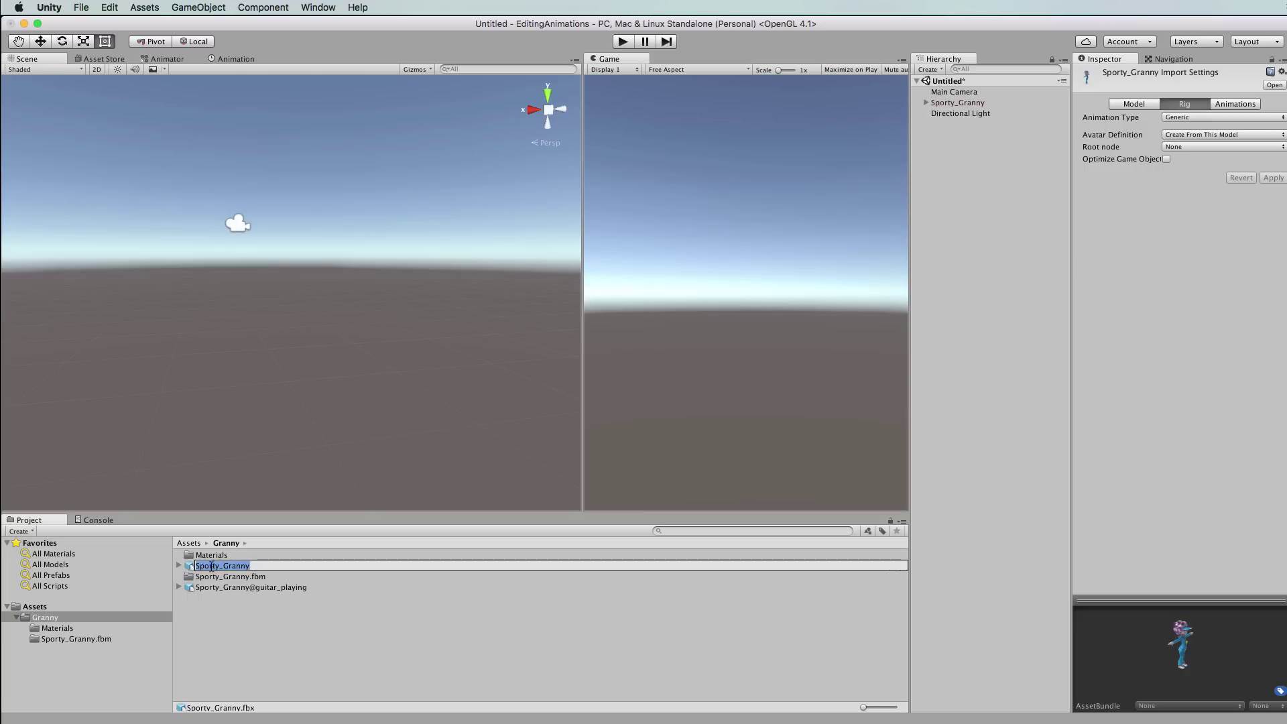
left_click_drag(191, 566, 454, 284)
scroll(315, 382, "up", 4)
scroll(332, 374, "up", 4)
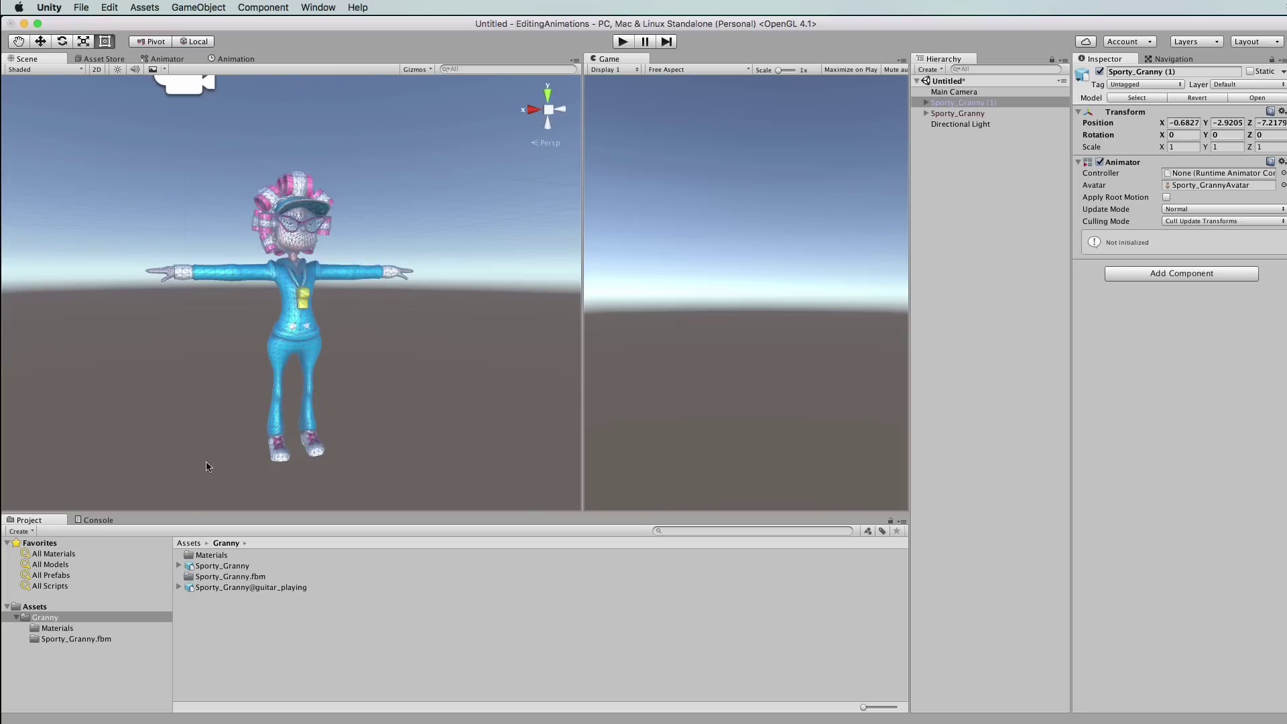
Create an Animator Controller named Granny in the Granny folder.
left_click(251, 634)
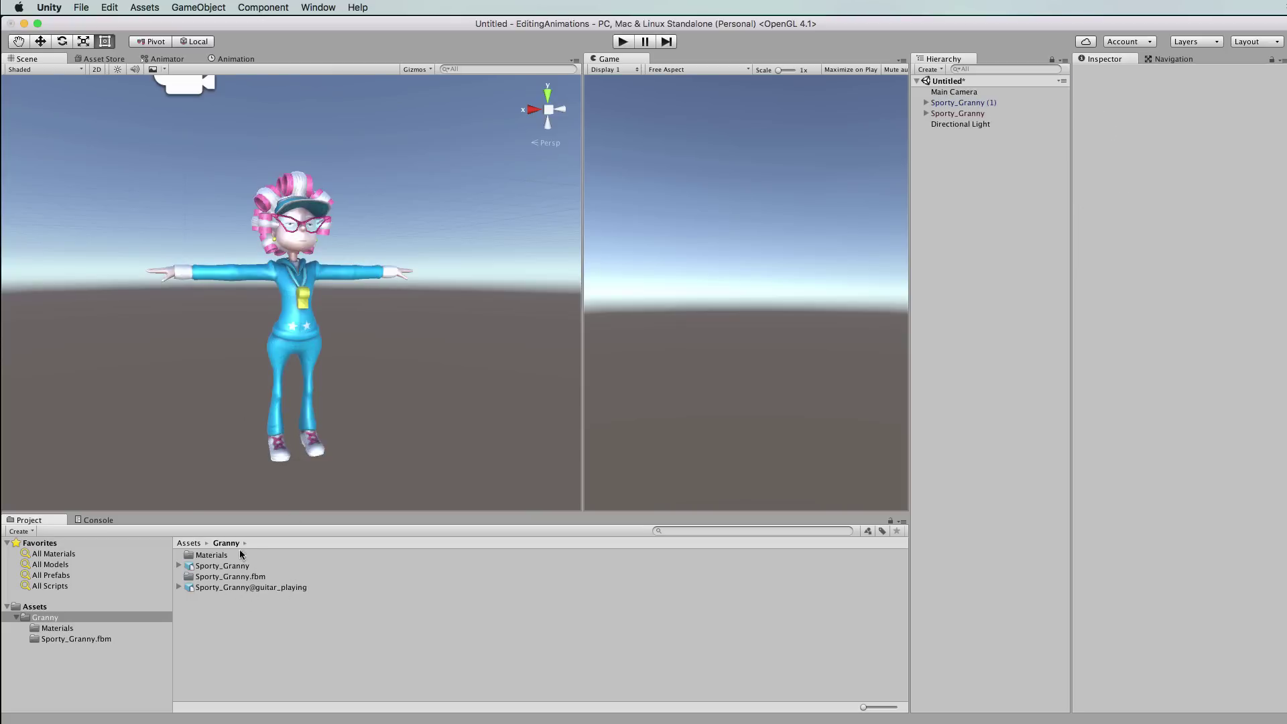
left_click(33, 532)
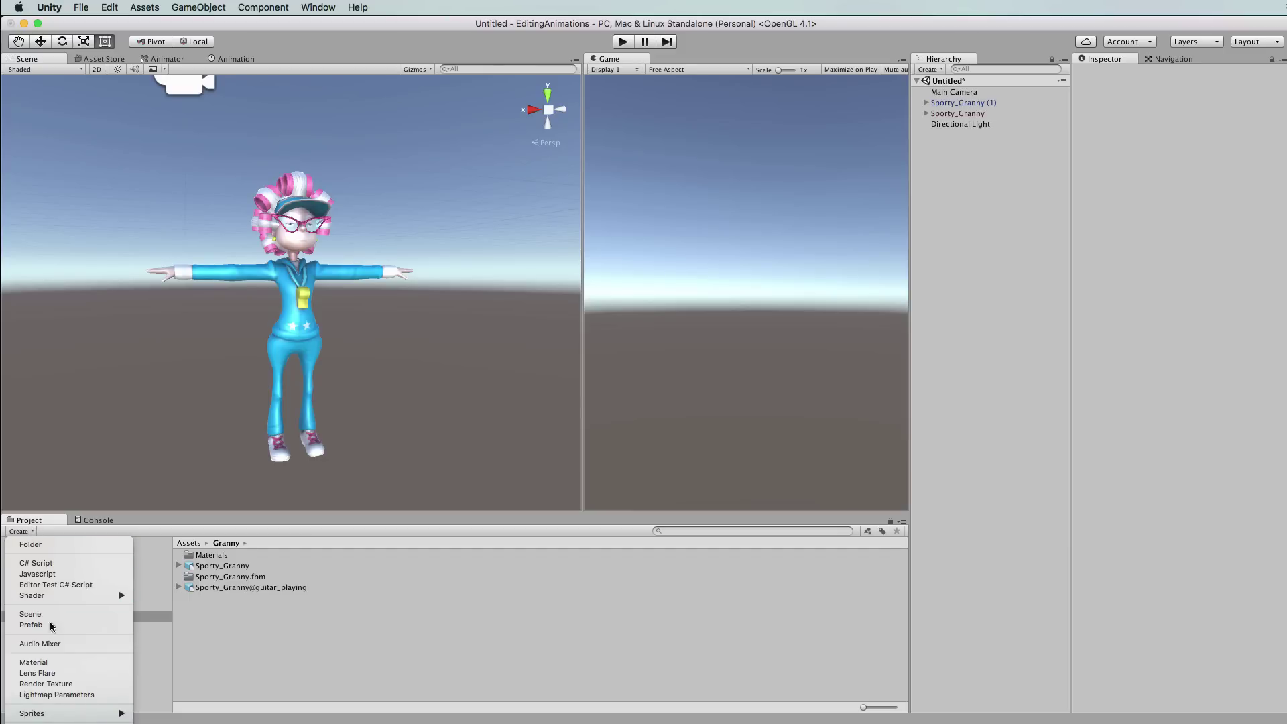
left_click(53, 723)
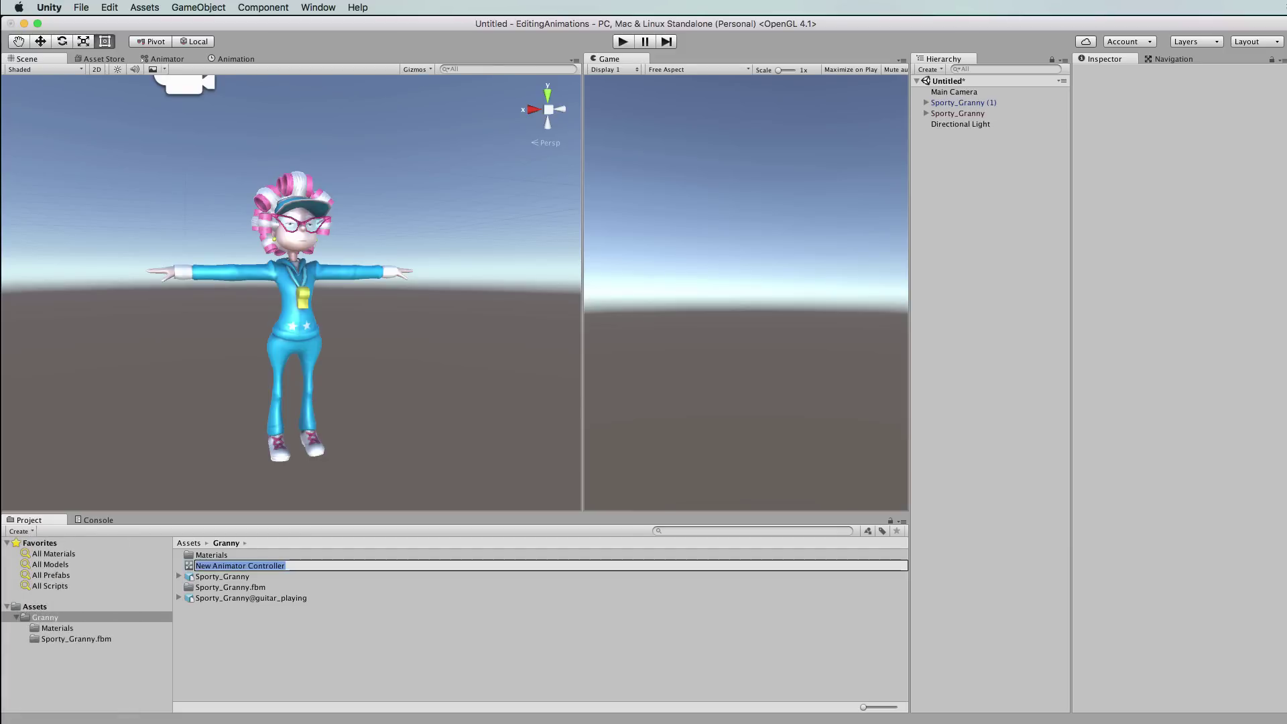
type("Grann")
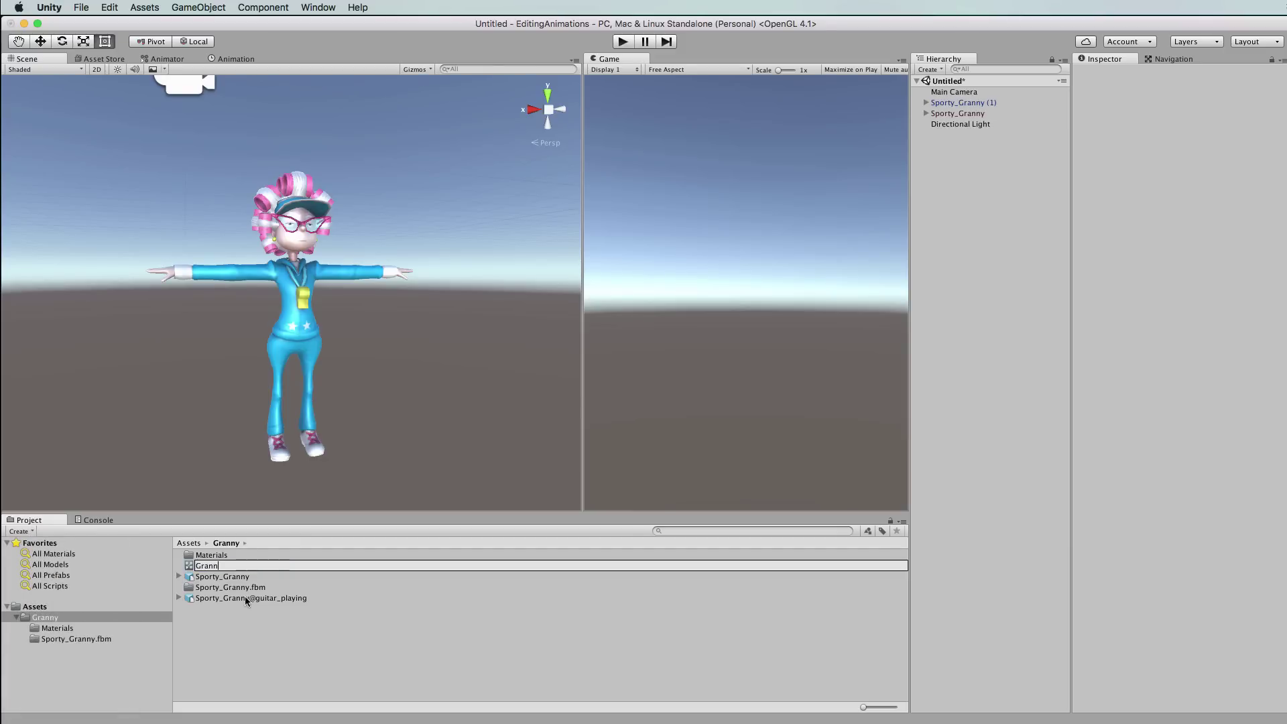
type("y")
key("Return")
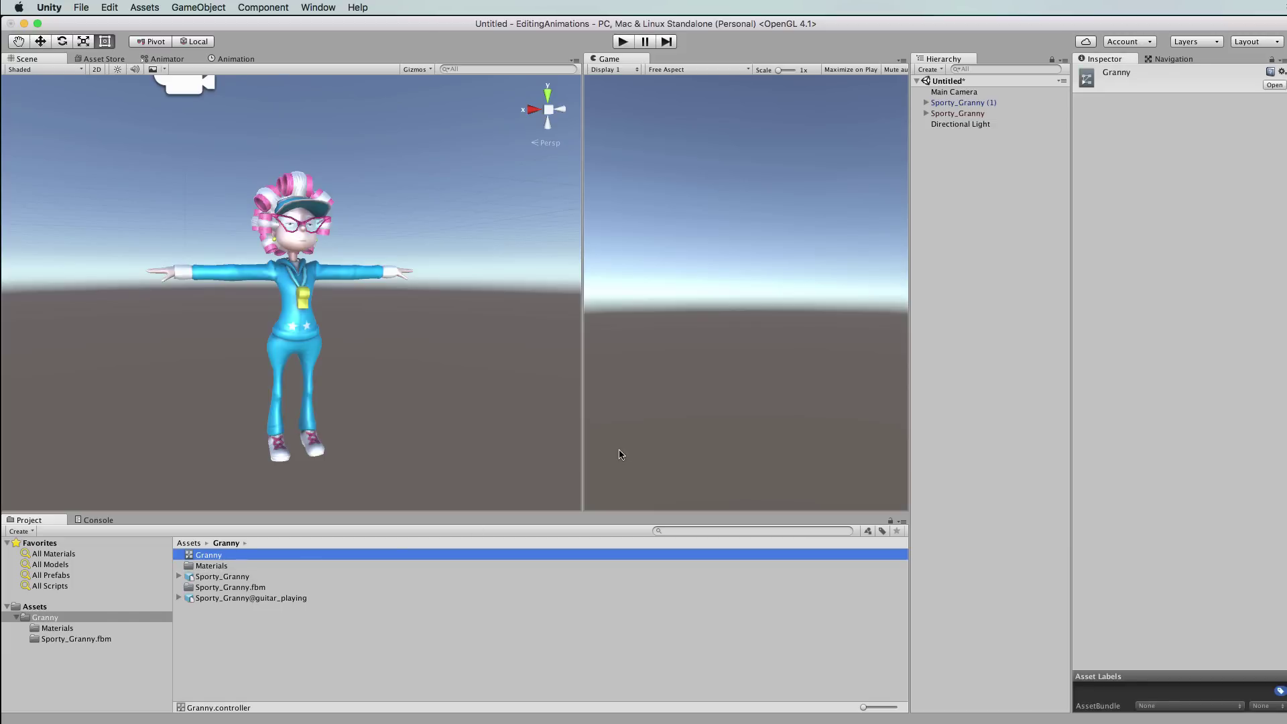
Delete the old Sporty_Granny object with the missing avatar from the scene, keeping Sporty_Granny (1).
left_click(972, 105)
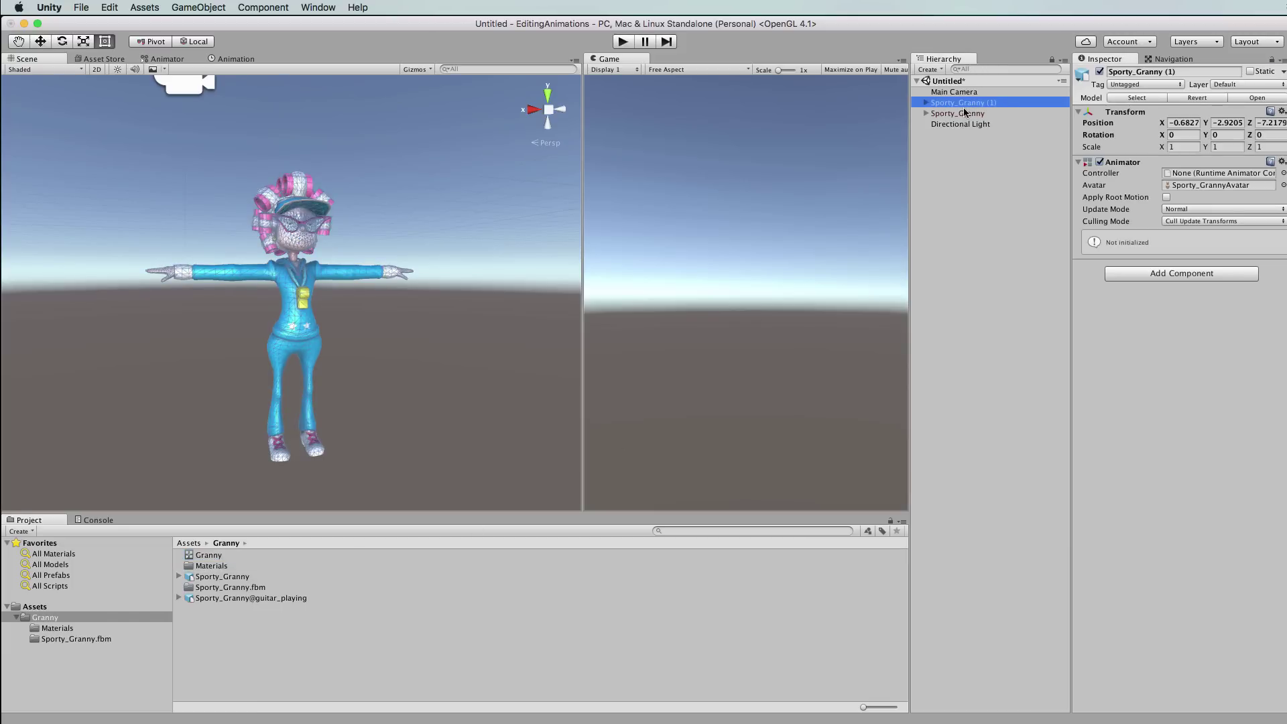
left_click(957, 114)
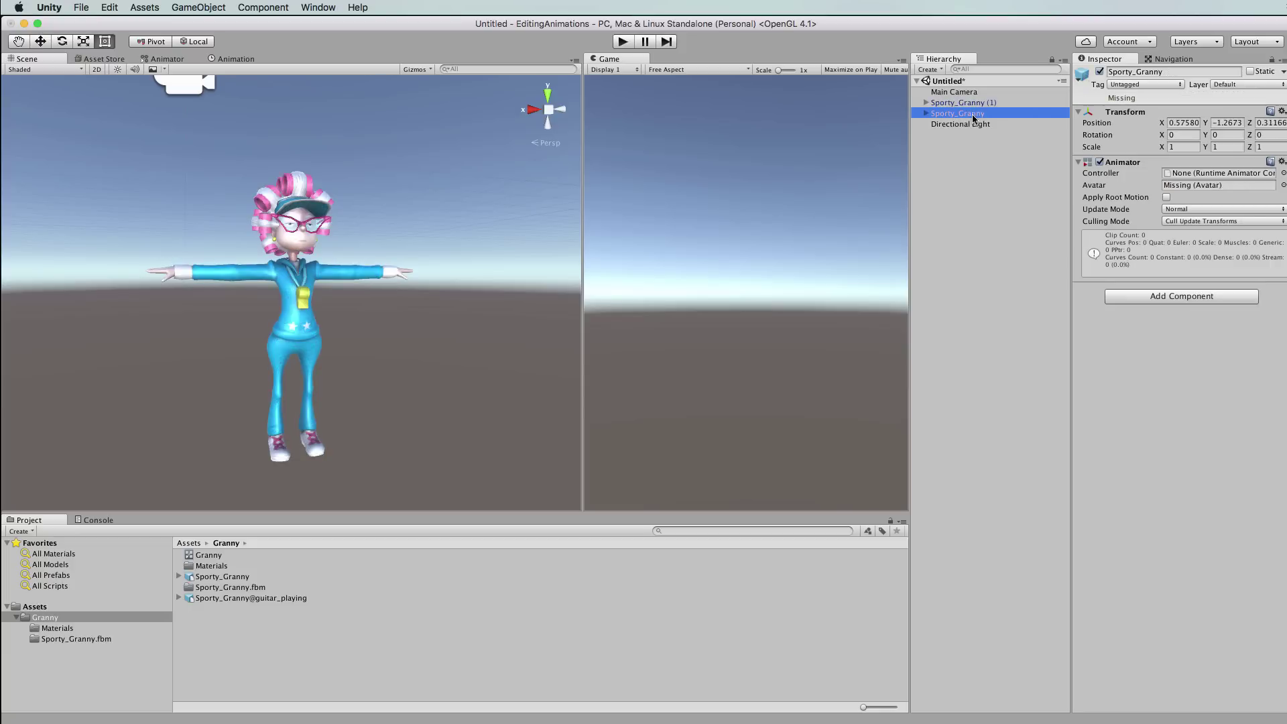
key("super+BackSpace")
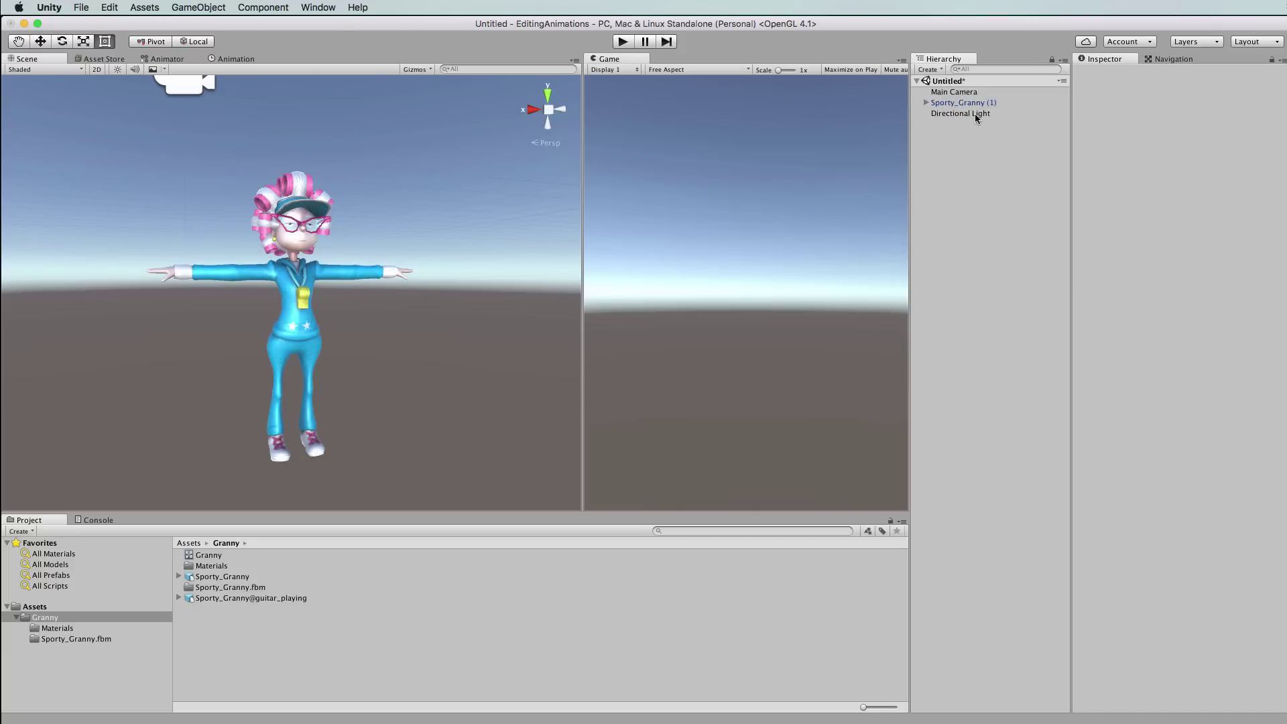
Assign the Granny controller to the Animator of Sporty_Granny (1) and add the Sporty_Granny@guitar_playing animation to it as a state.
left_click(974, 104)
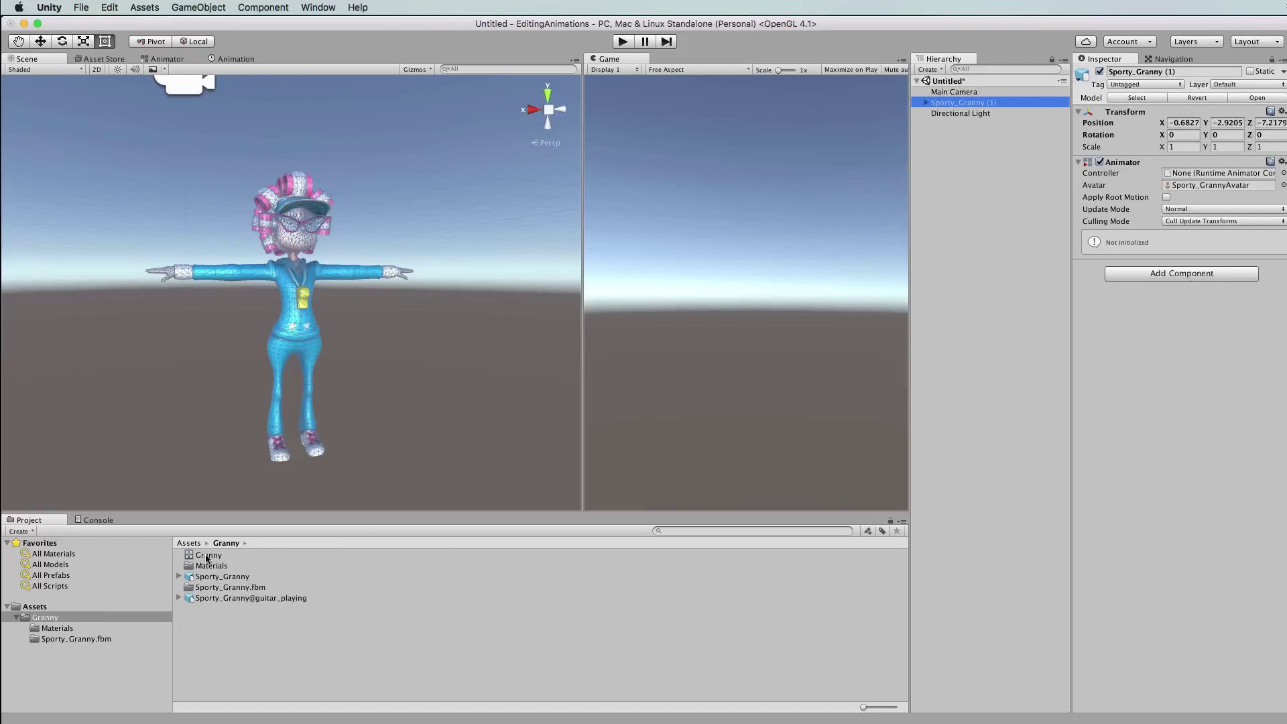
left_click_drag(209, 555, 1183, 175)
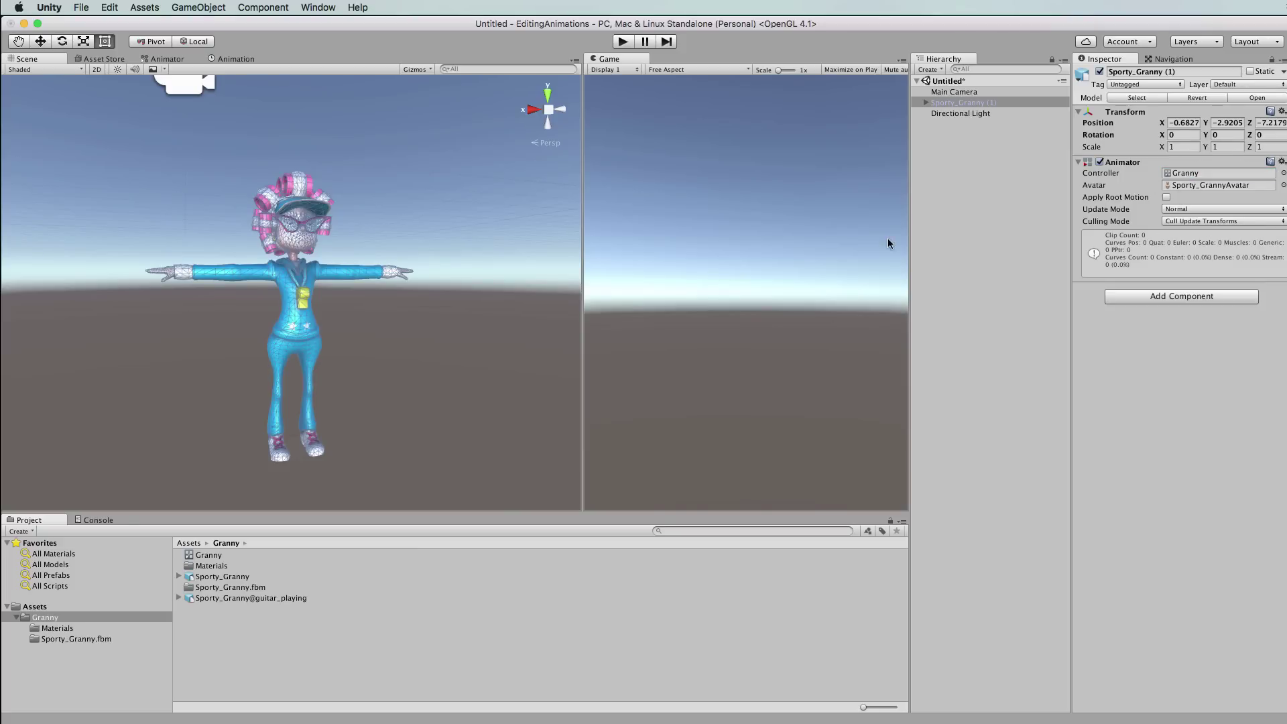
double_click(1185, 174)
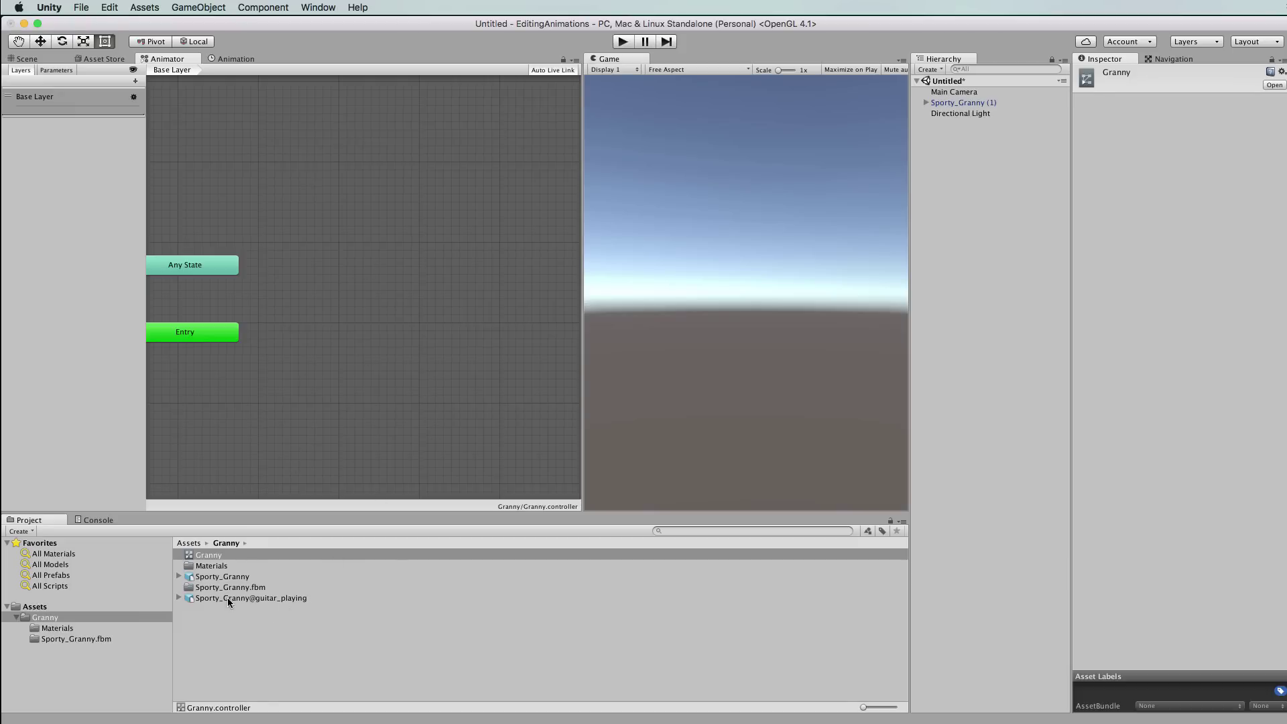
left_click_drag(208, 601, 384, 308)
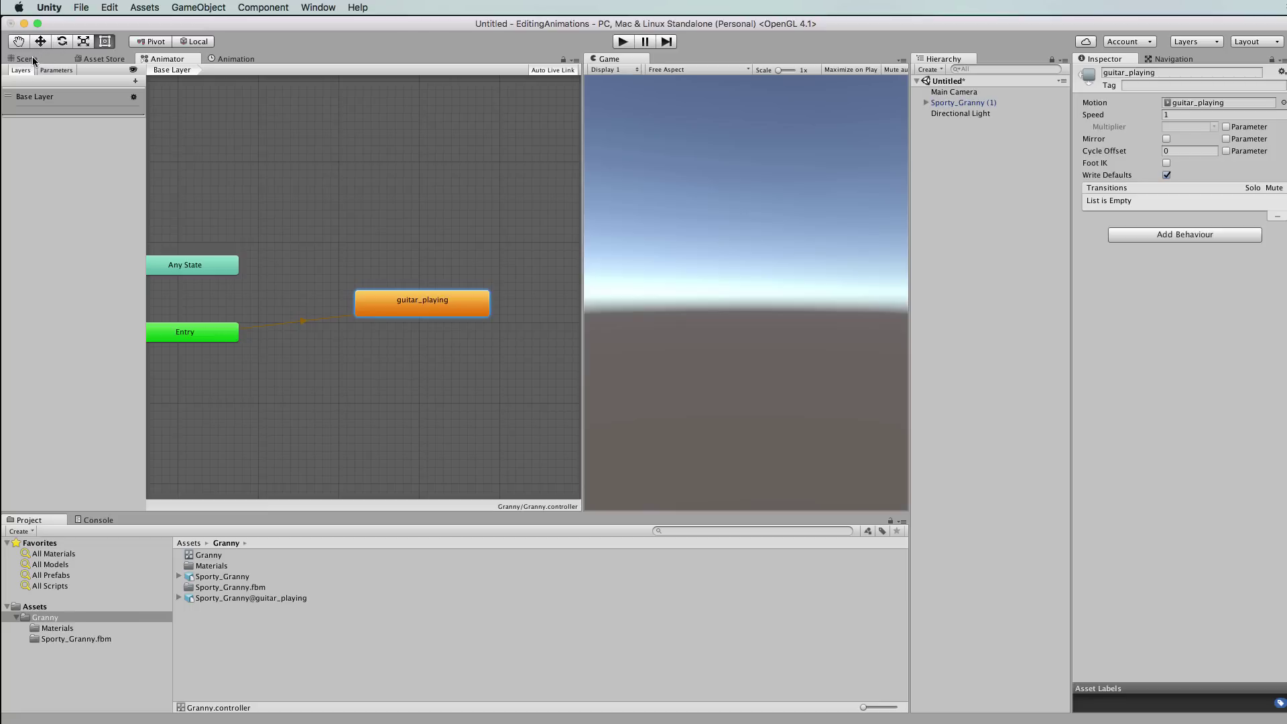
Dock the Scene view beside the Game view and run the scene to preview the guitar_playing animation next to the Animator graph.
left_click_drag(27, 61, 685, 58)
left_click(110, 60)
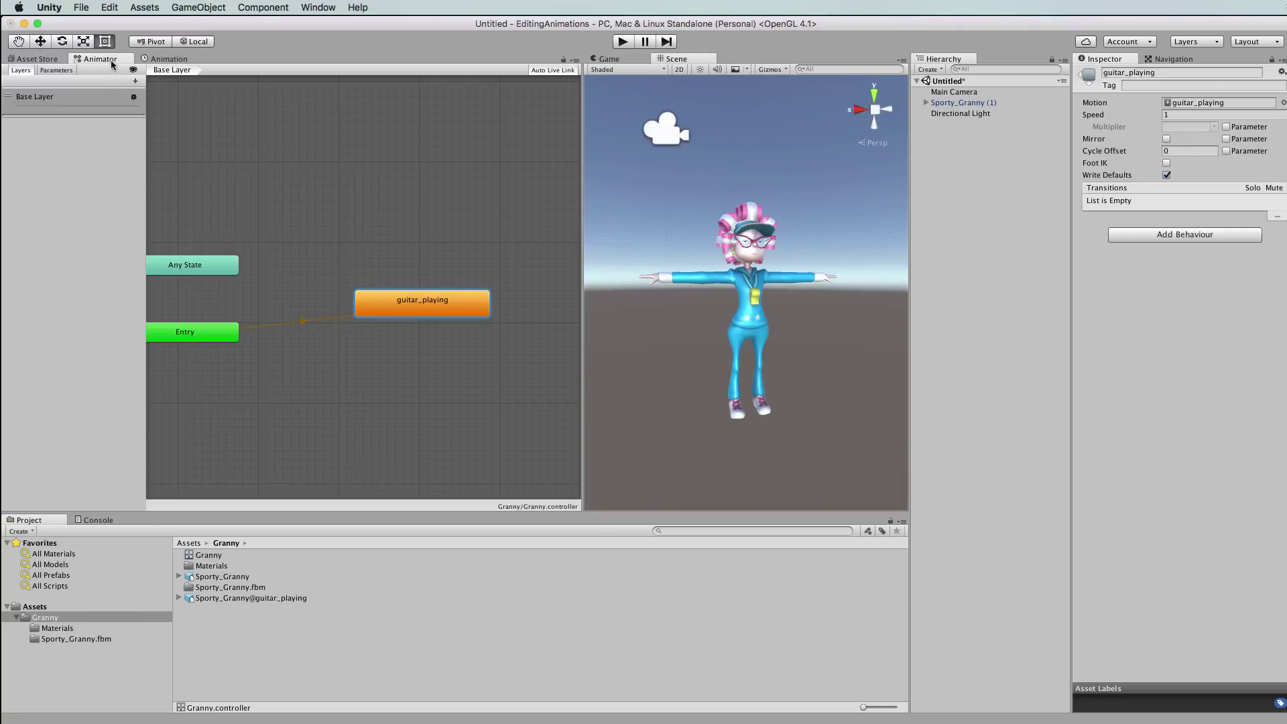
left_click(623, 42)
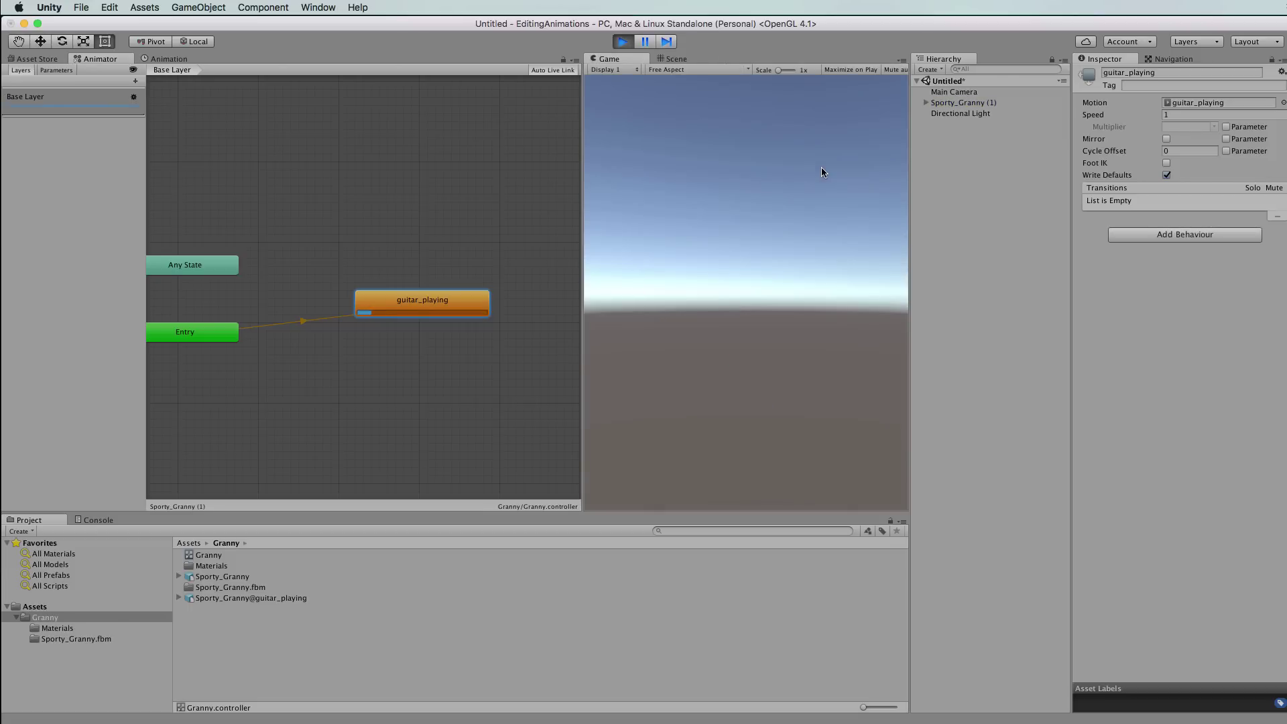
left_click(674, 59)
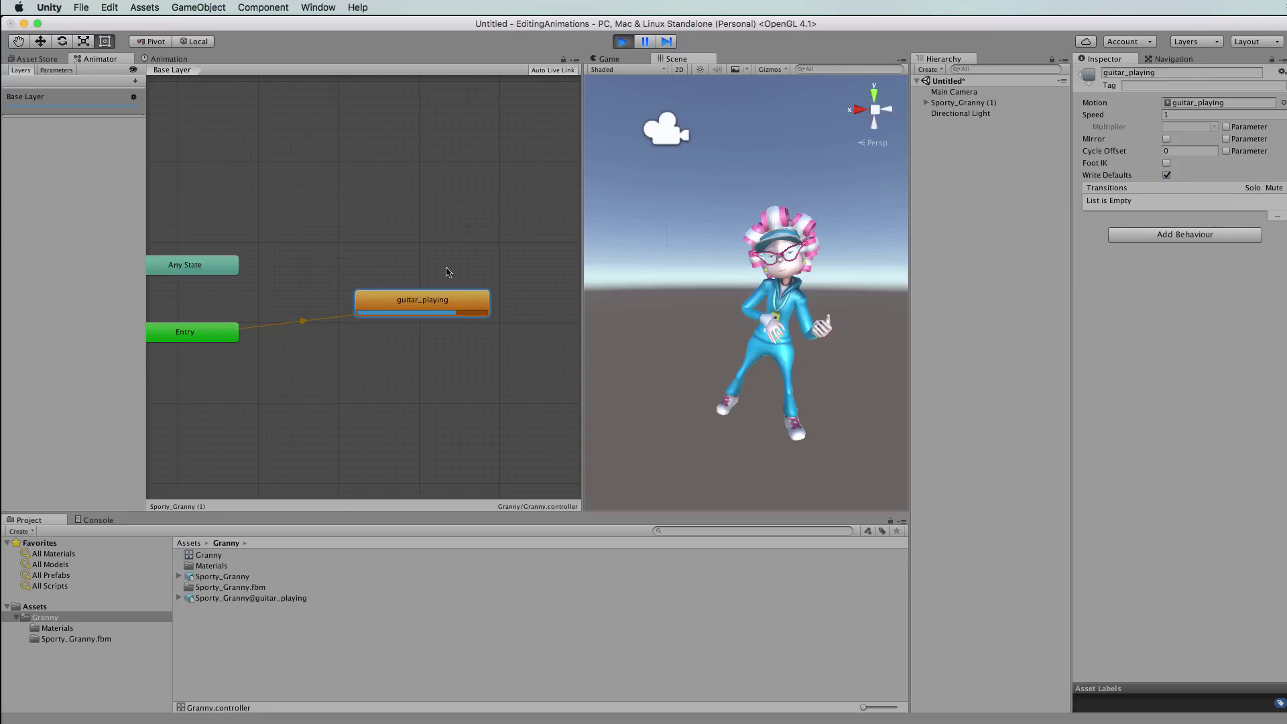
key("super+p")
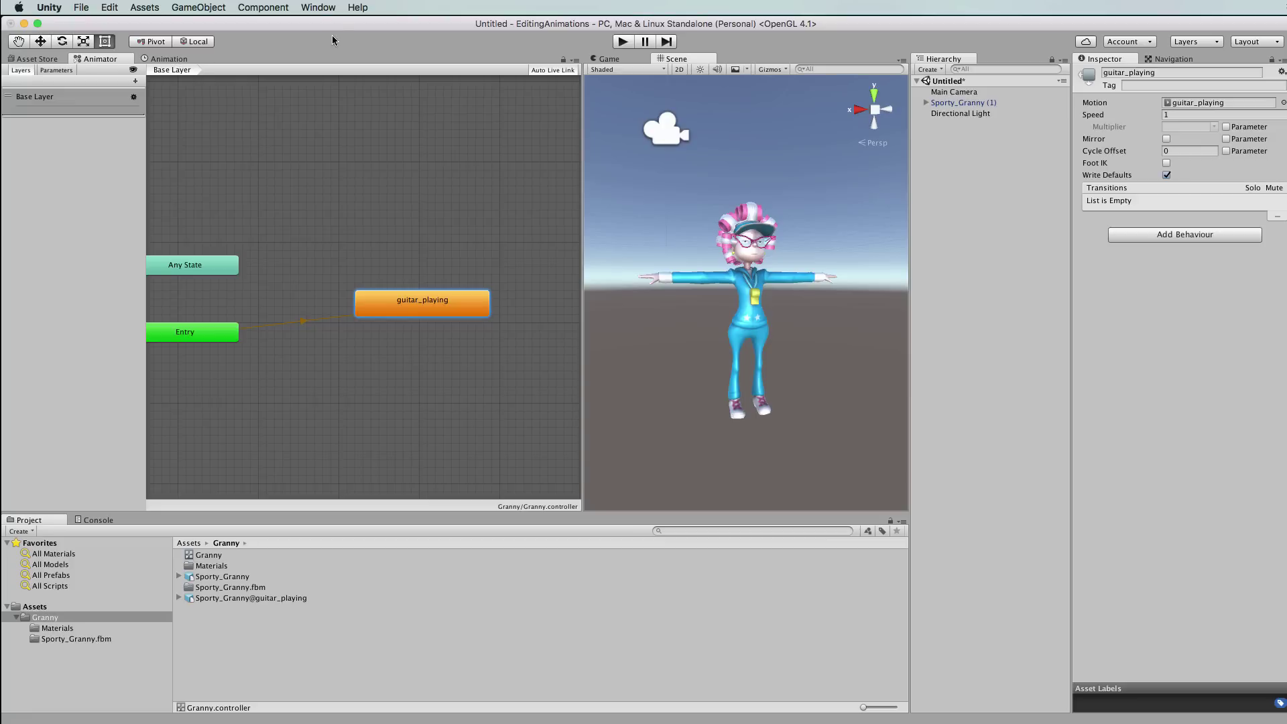
Examine the guitar_playing keyframes of Sporty_Granny (1) in the Animation window, both as curves and as a dopesheet.
left_click(326, 10)
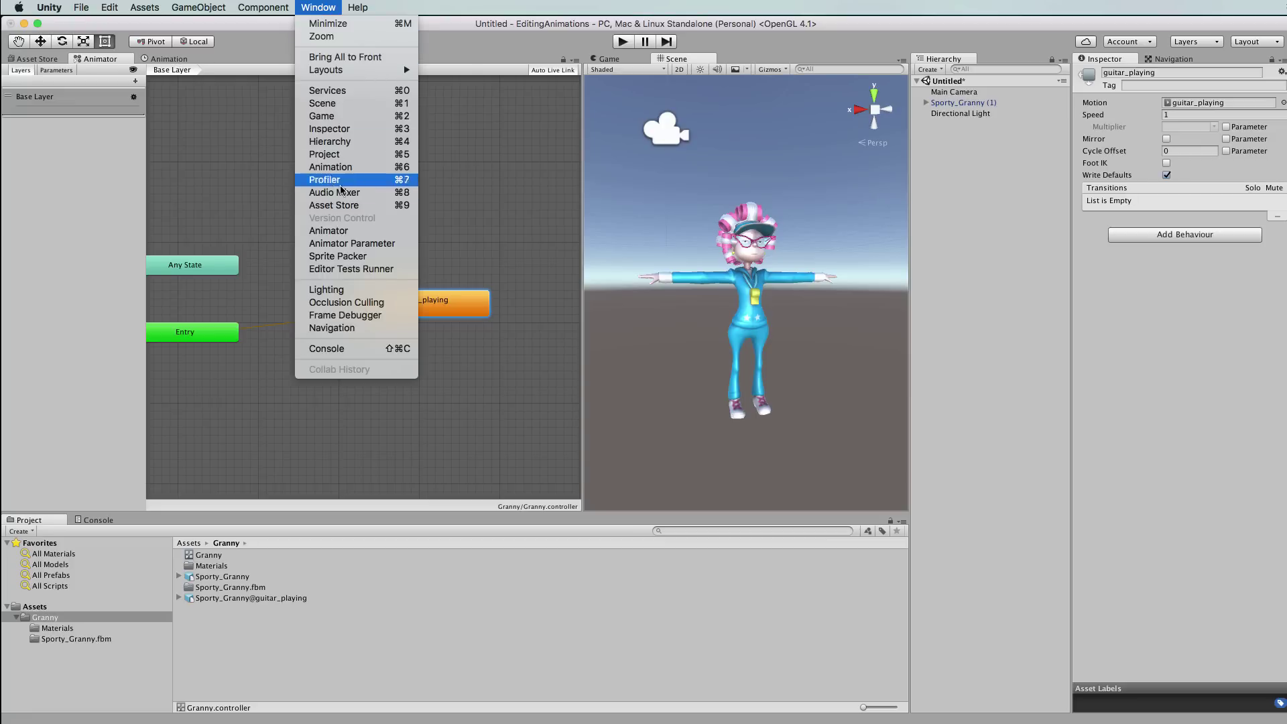
left_click(169, 59)
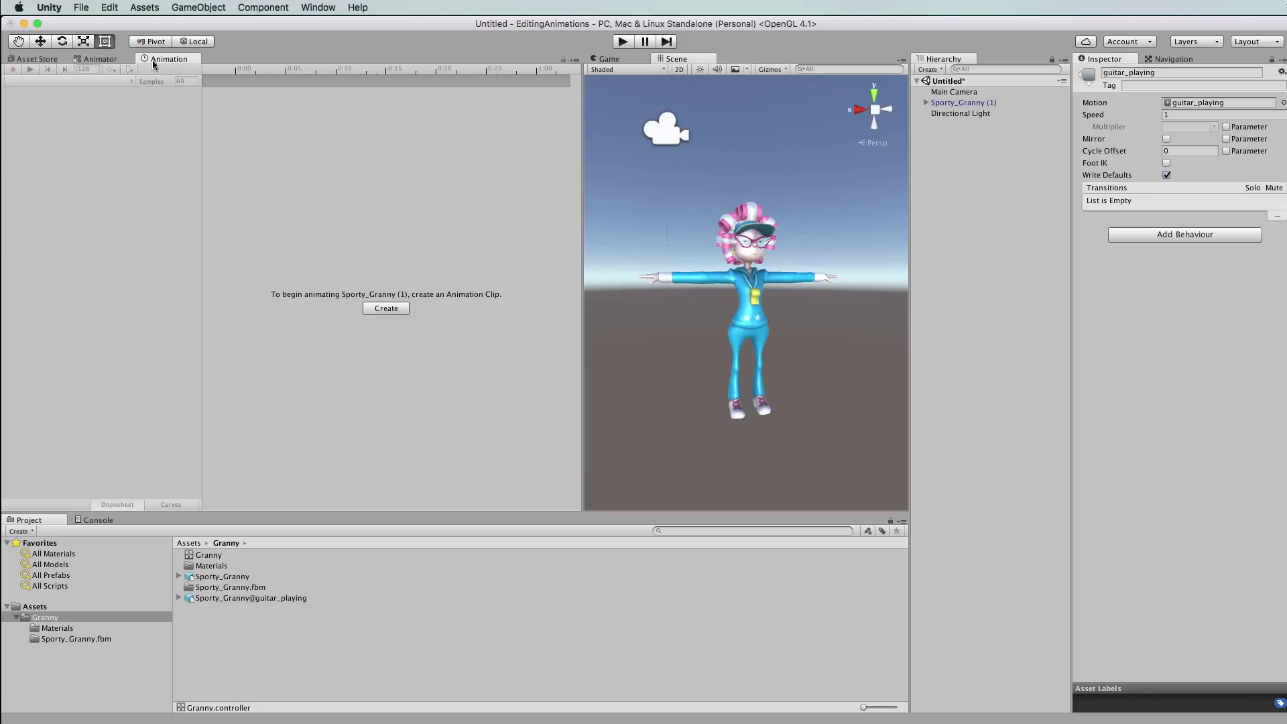
left_click(111, 61)
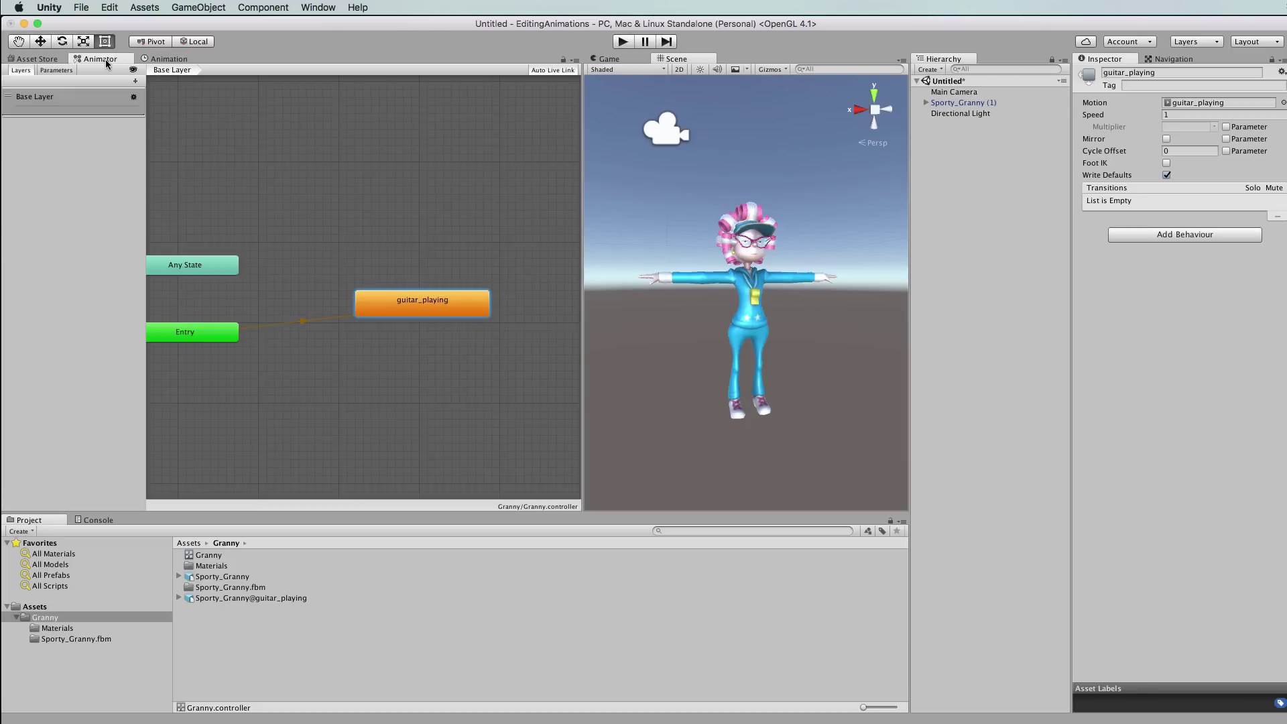
left_click(182, 59)
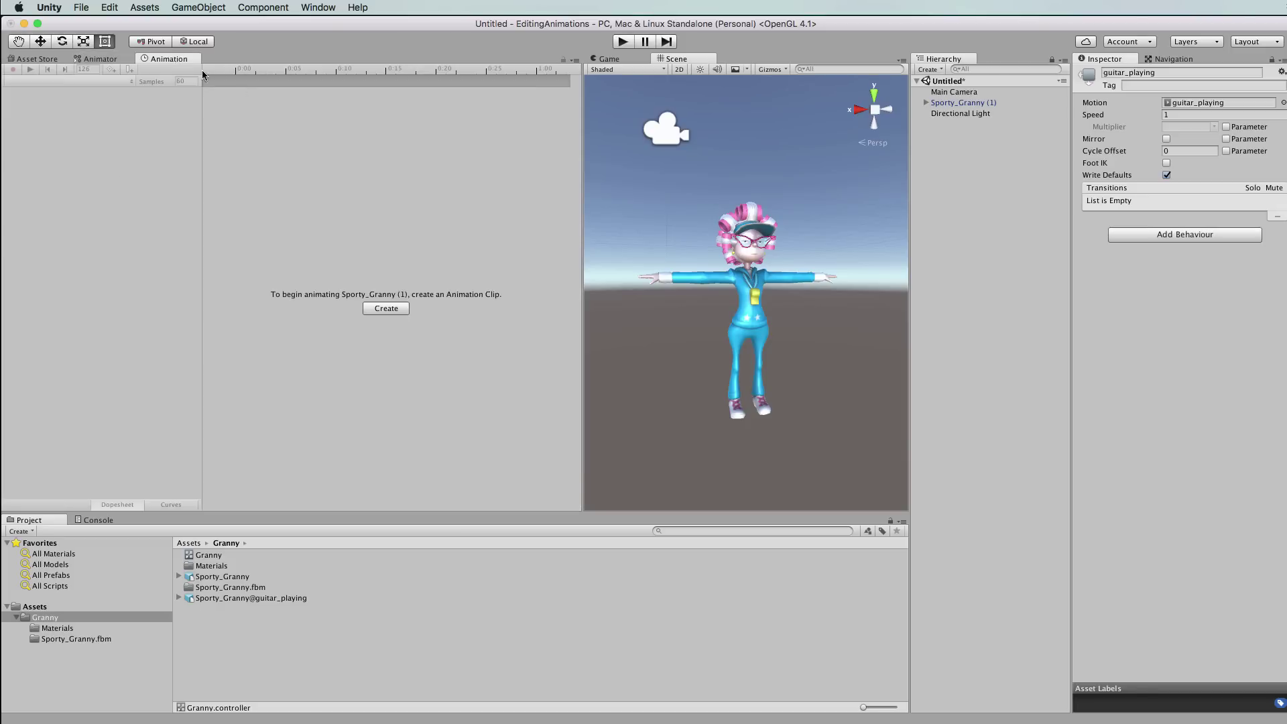
left_click(975, 104)
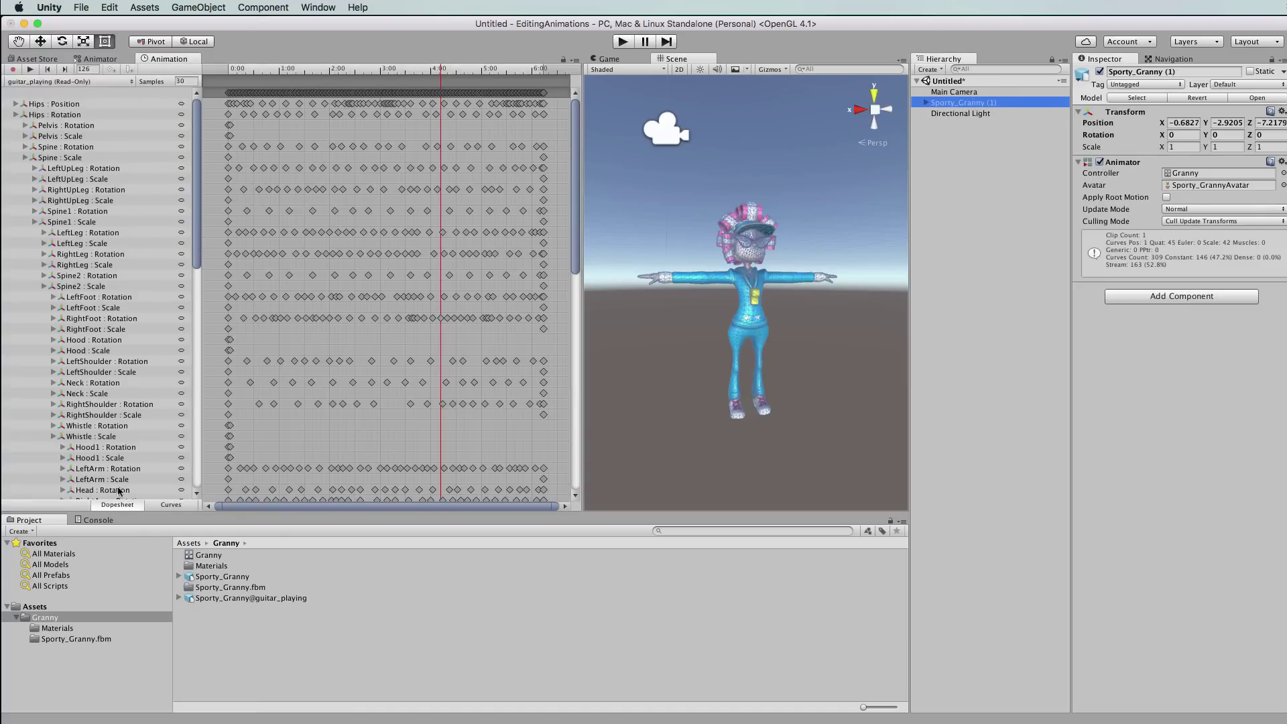
left_click(165, 504)
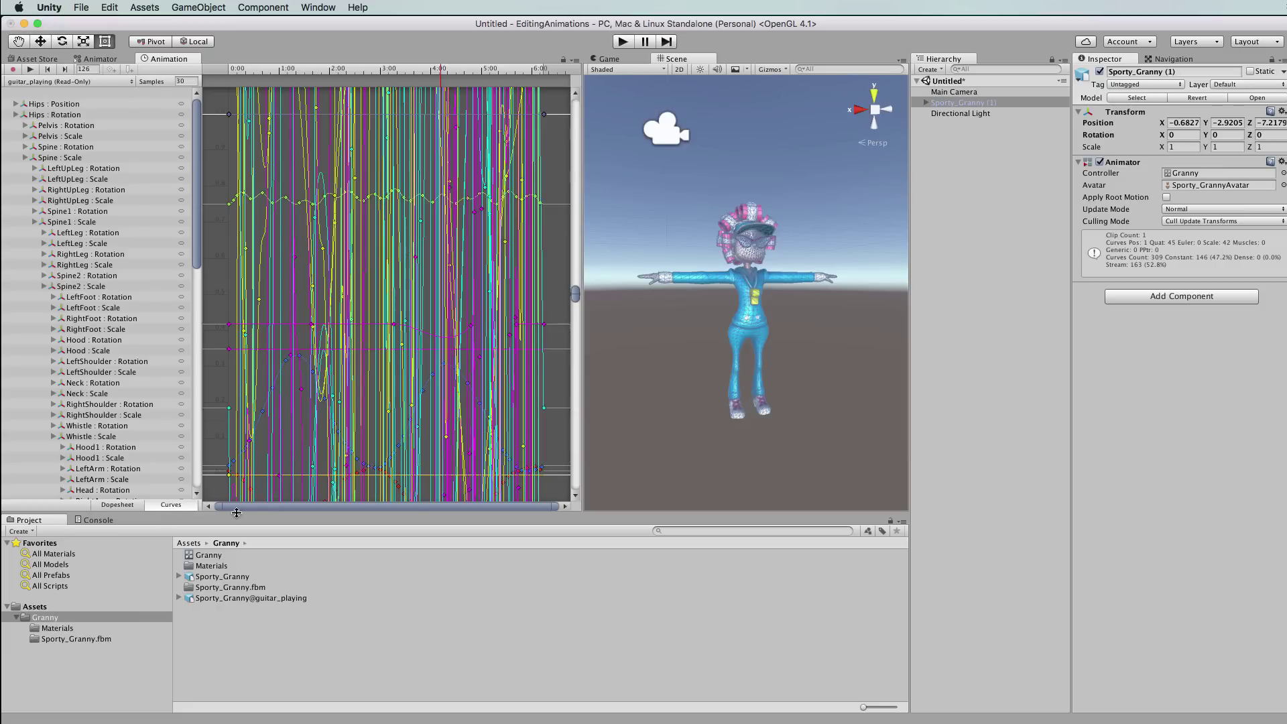
left_click(121, 505)
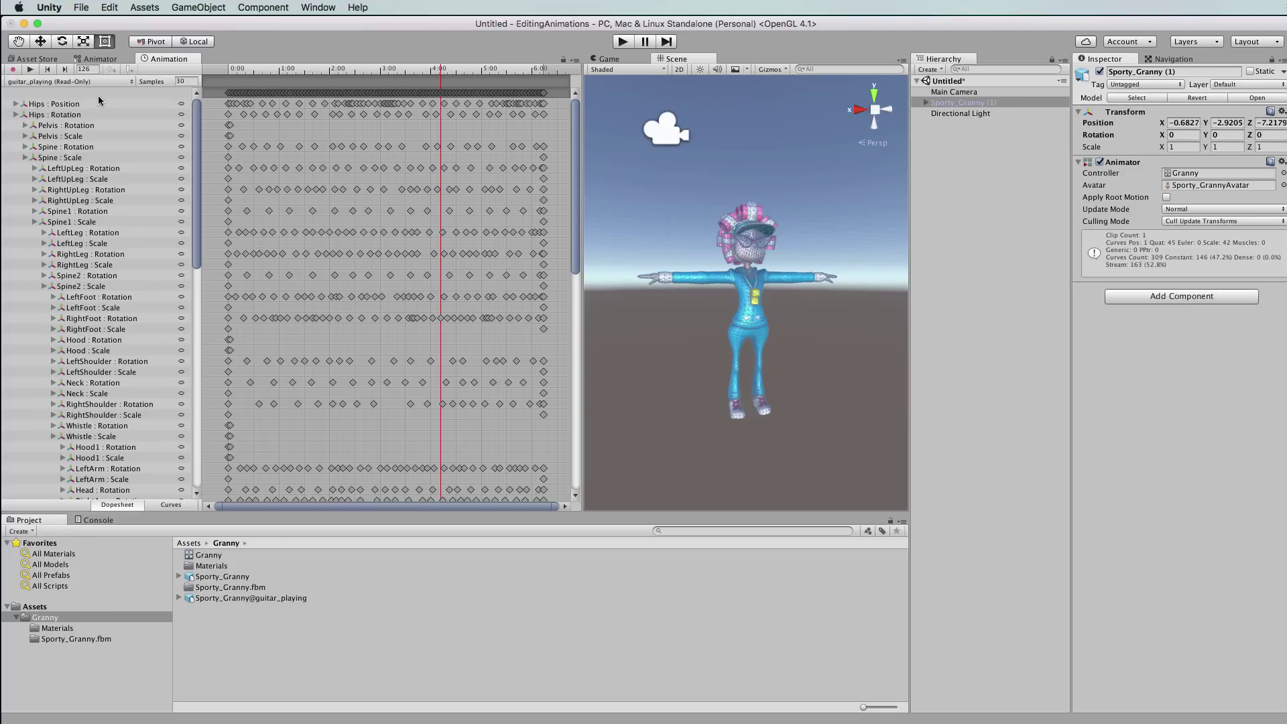
Show the Animator graph again and display the Granny folder's assets as large thumbnails.
left_click(109, 60)
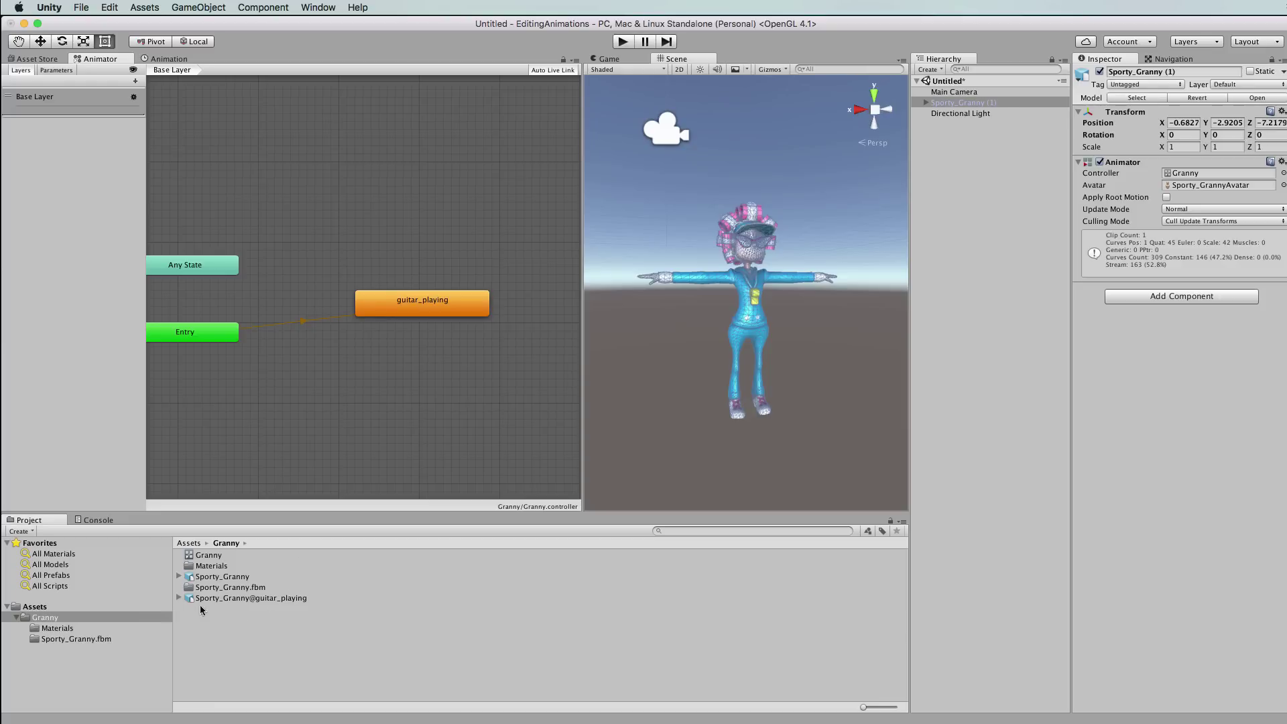
left_click(255, 598)
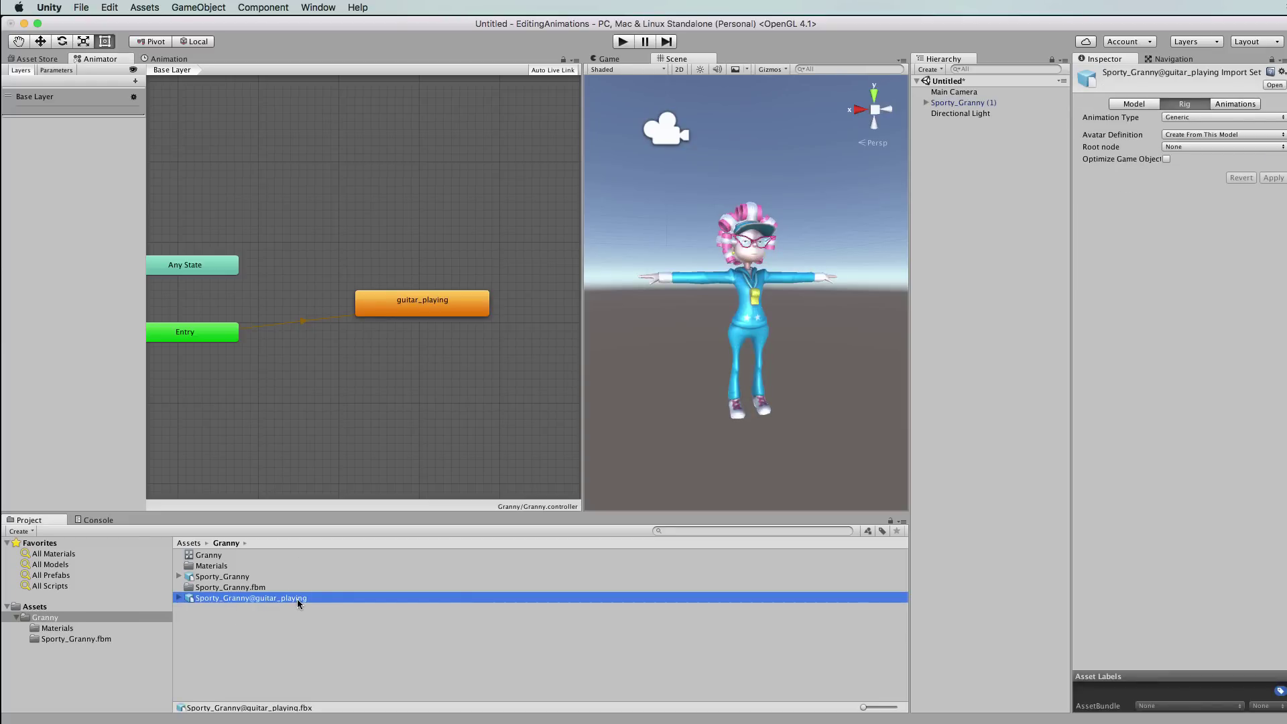
left_click(193, 613)
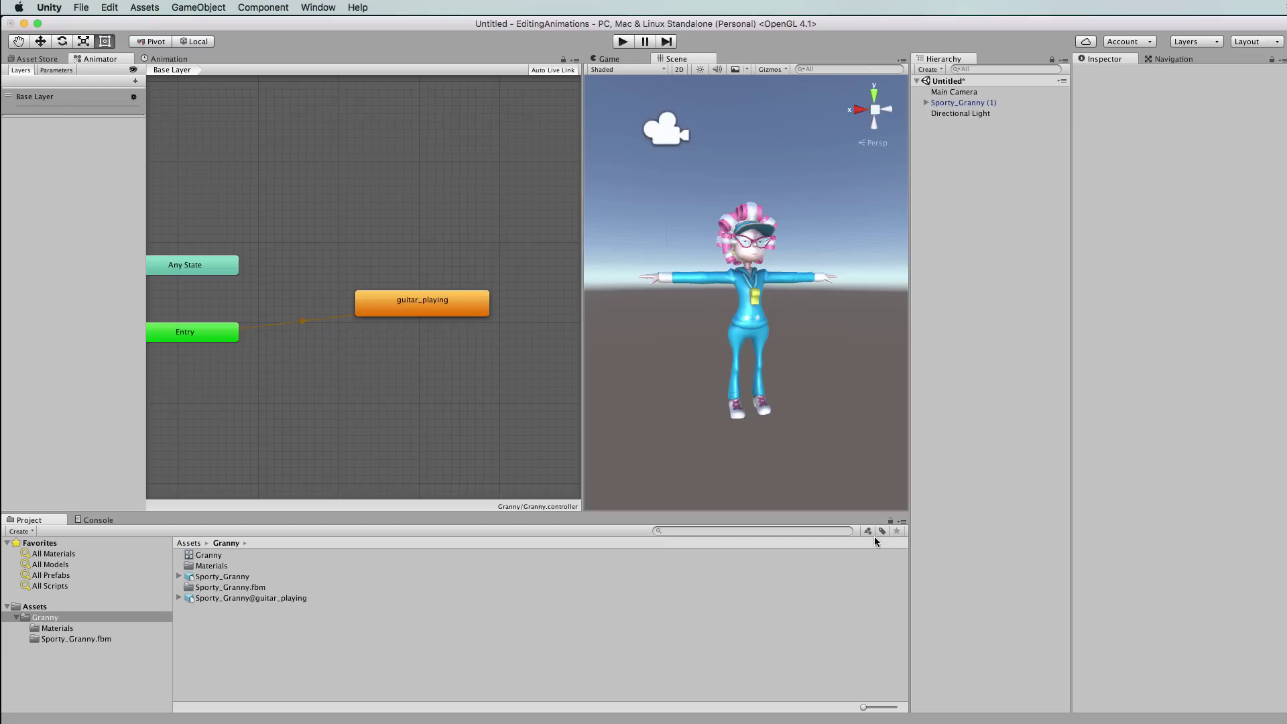
left_click_drag(863, 709, 903, 710)
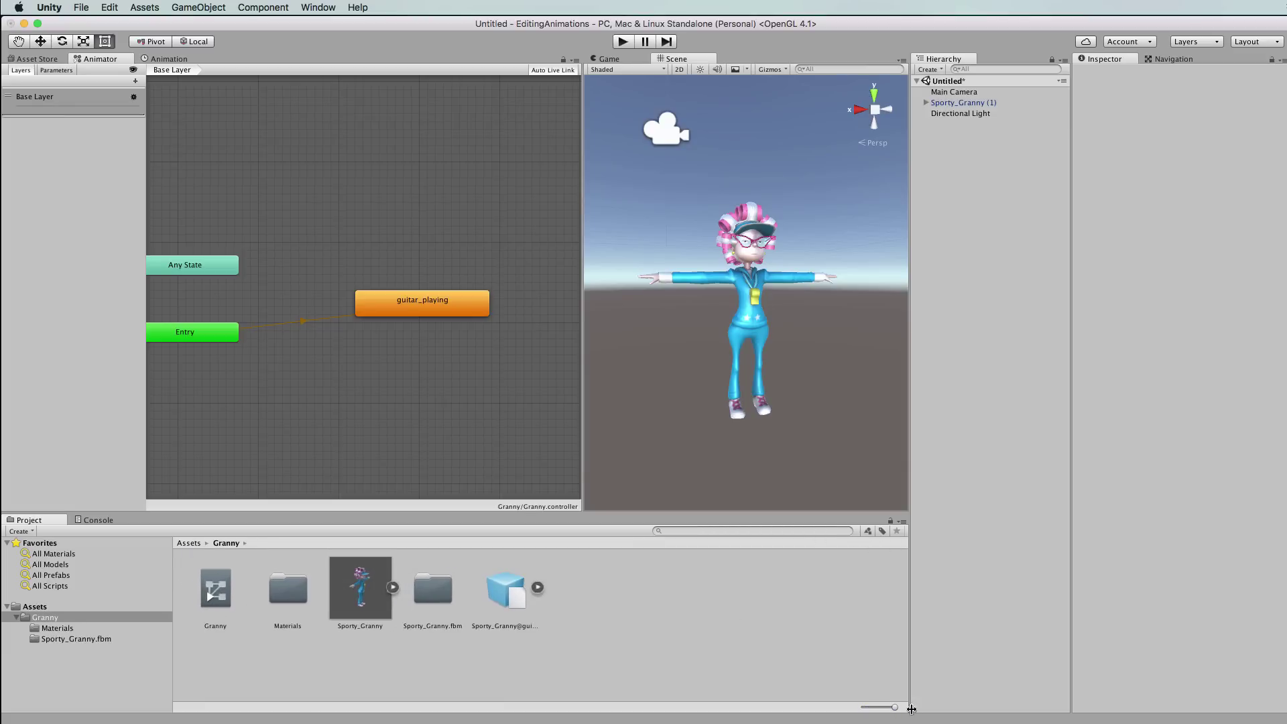
Duplicate the guitar_playing clip contained in the Sporty_Granny@guitar_playing model.
left_click(515, 588)
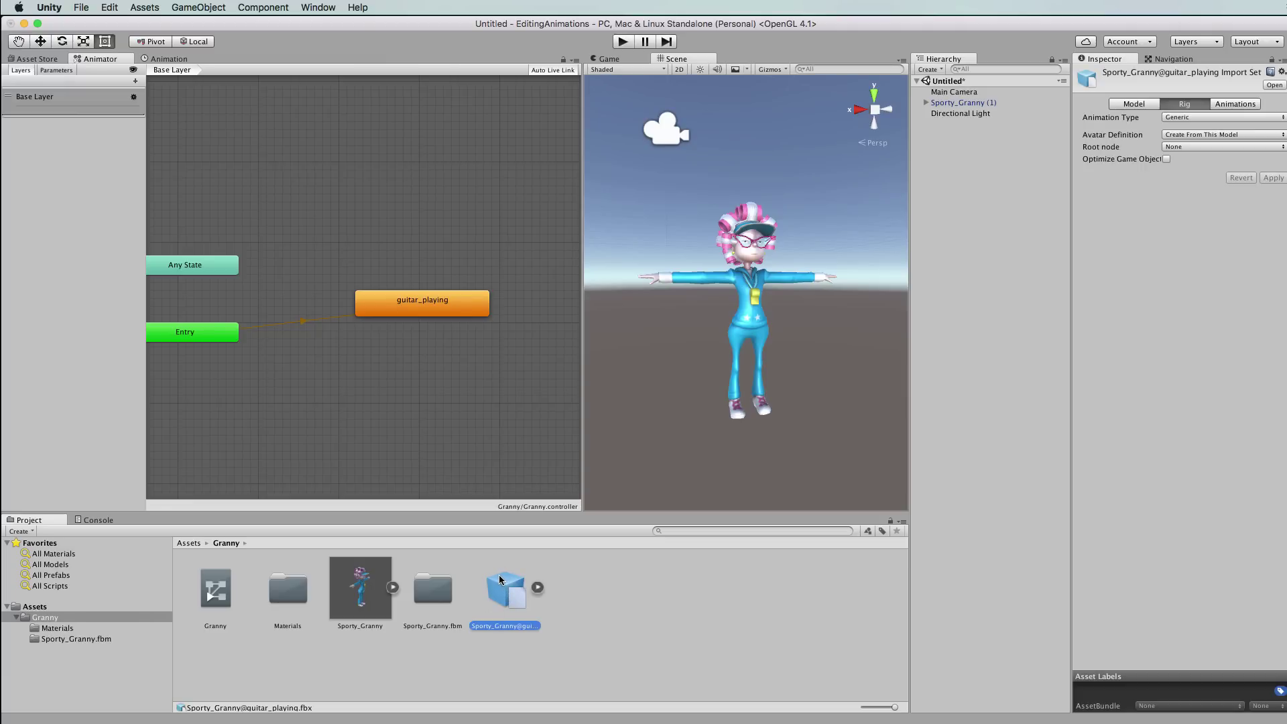
left_click(536, 587)
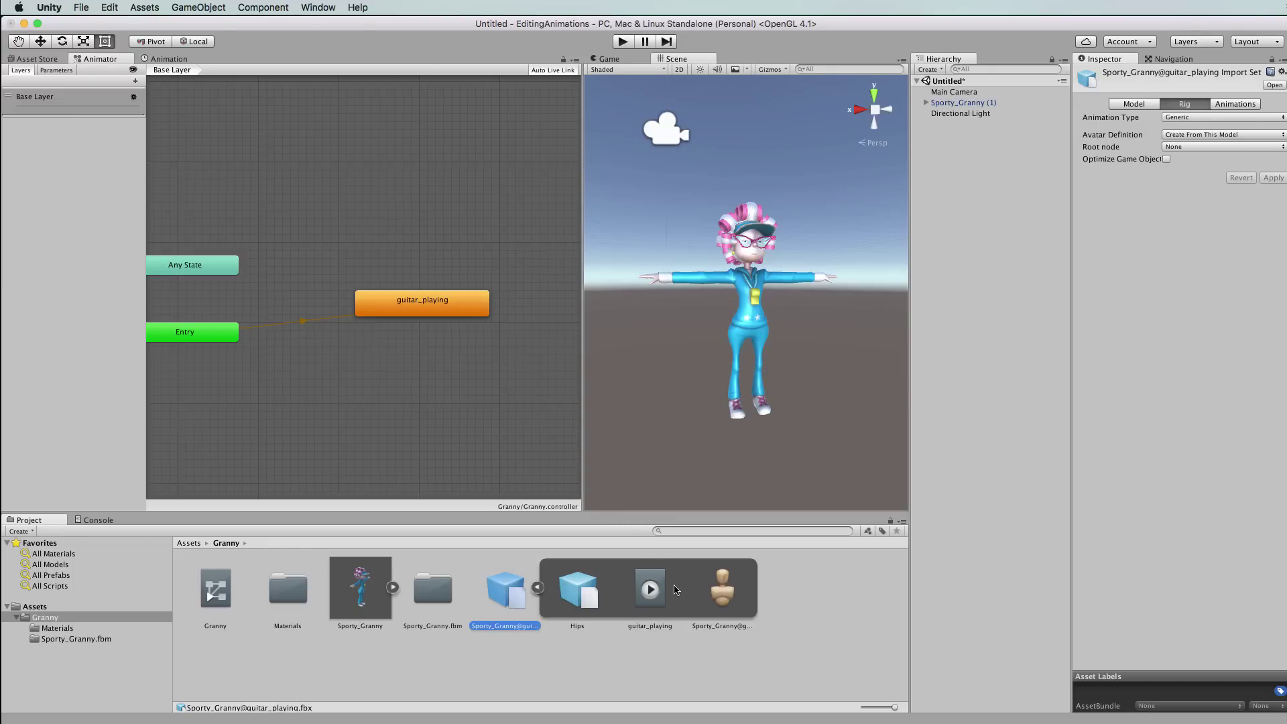
left_click(649, 593)
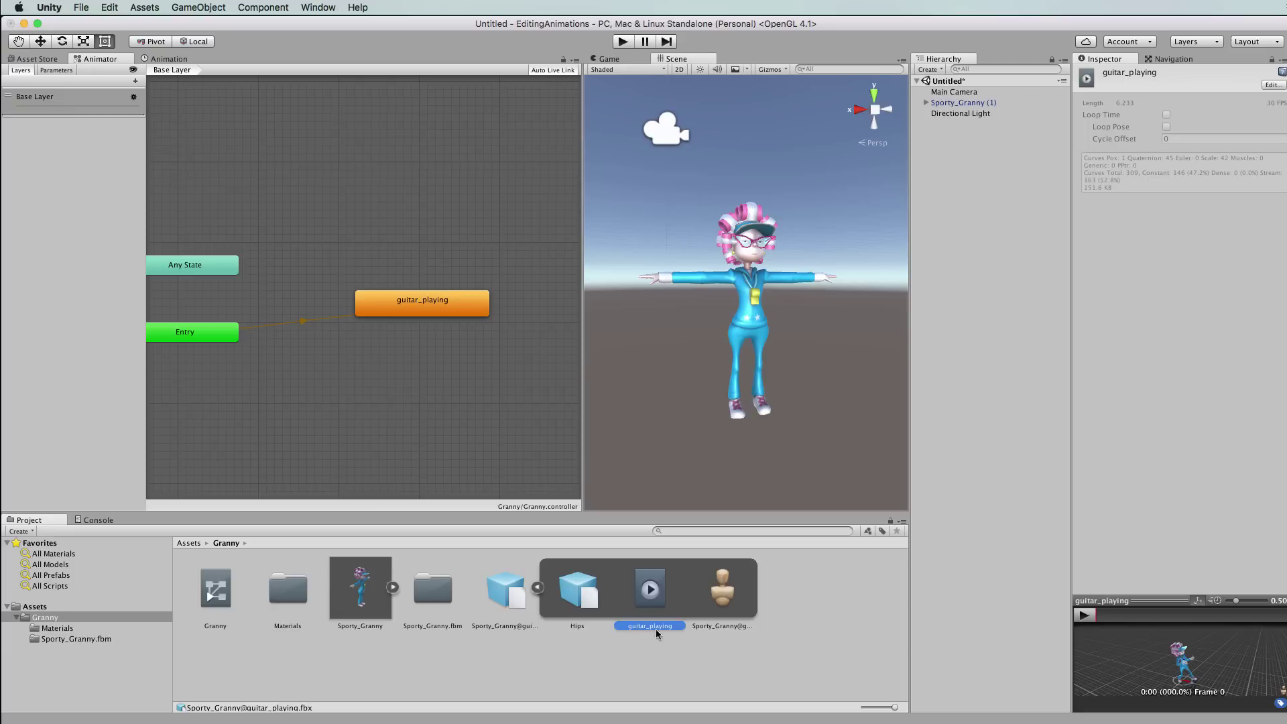
key("super+d")
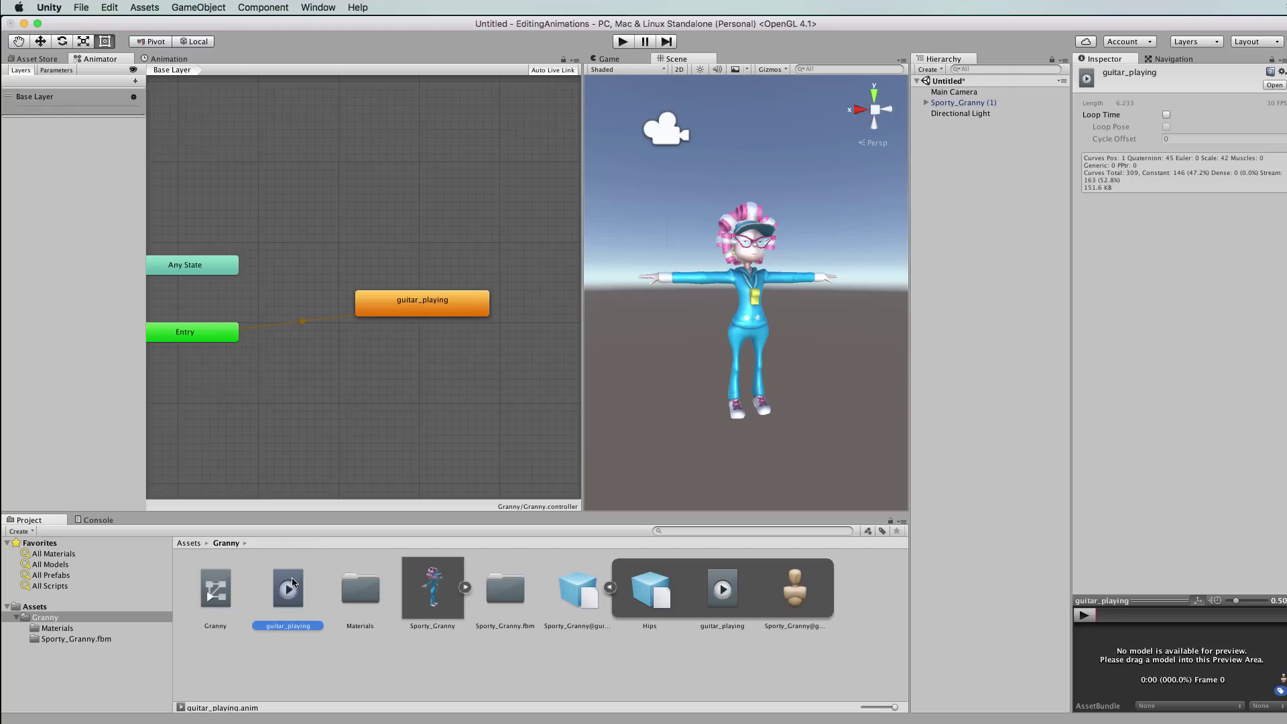
Add the duplicated guitar_playing clip to the Animator graph as a new state and line it up below the original state.
left_click_drag(295, 582, 402, 395)
left_click_drag(503, 411, 459, 366)
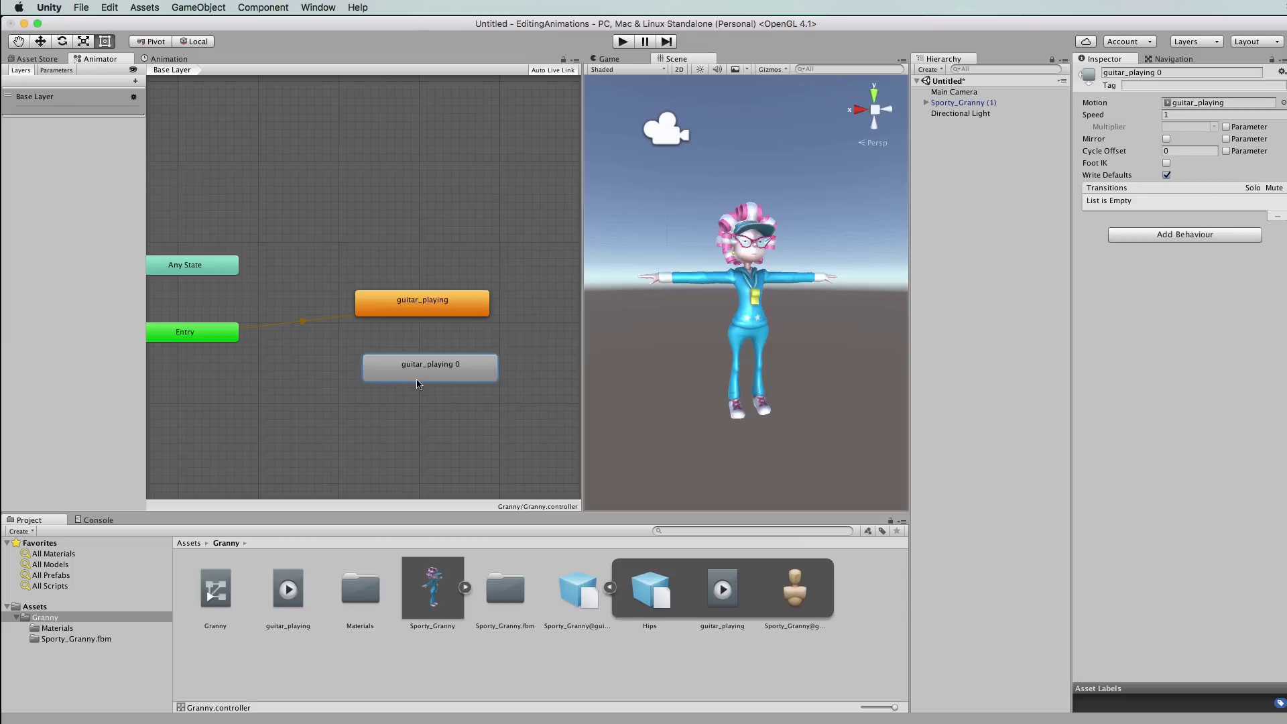
left_click_drag(399, 298, 407, 298)
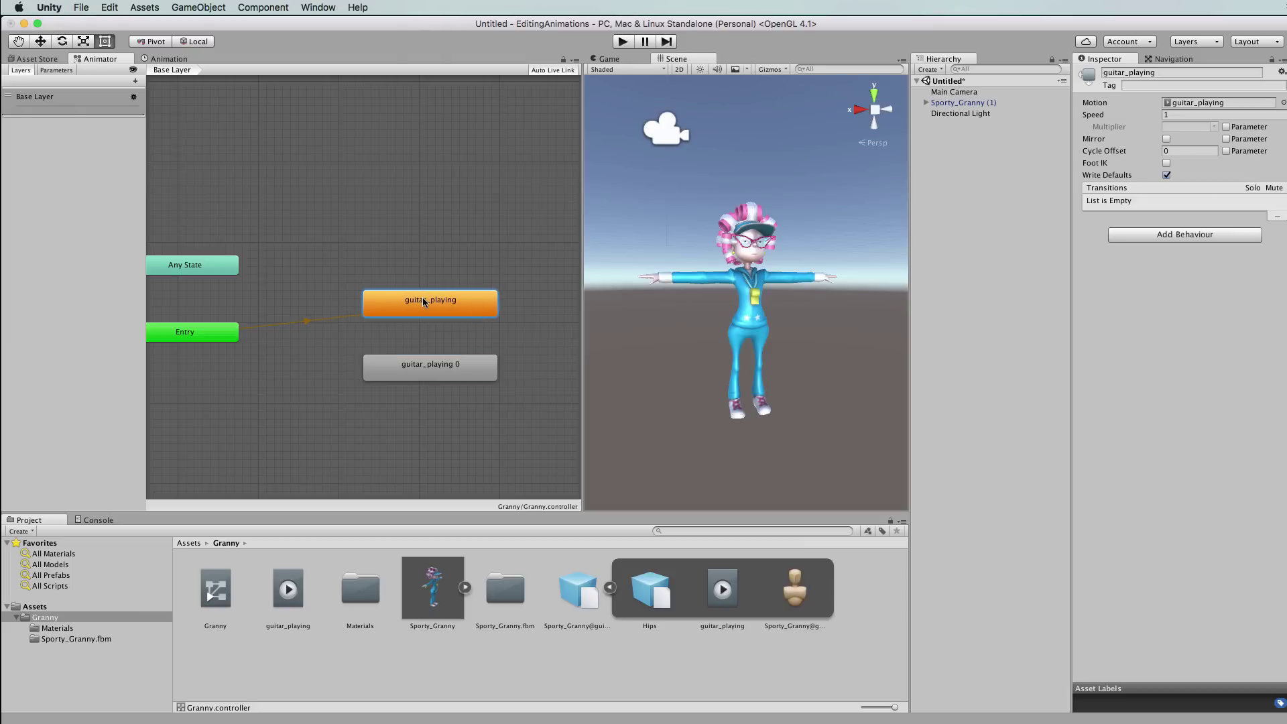
Delete the original guitar_playing state from the Animator graph and move the guitar_playing 0 state level with Entry.
key("Delete")
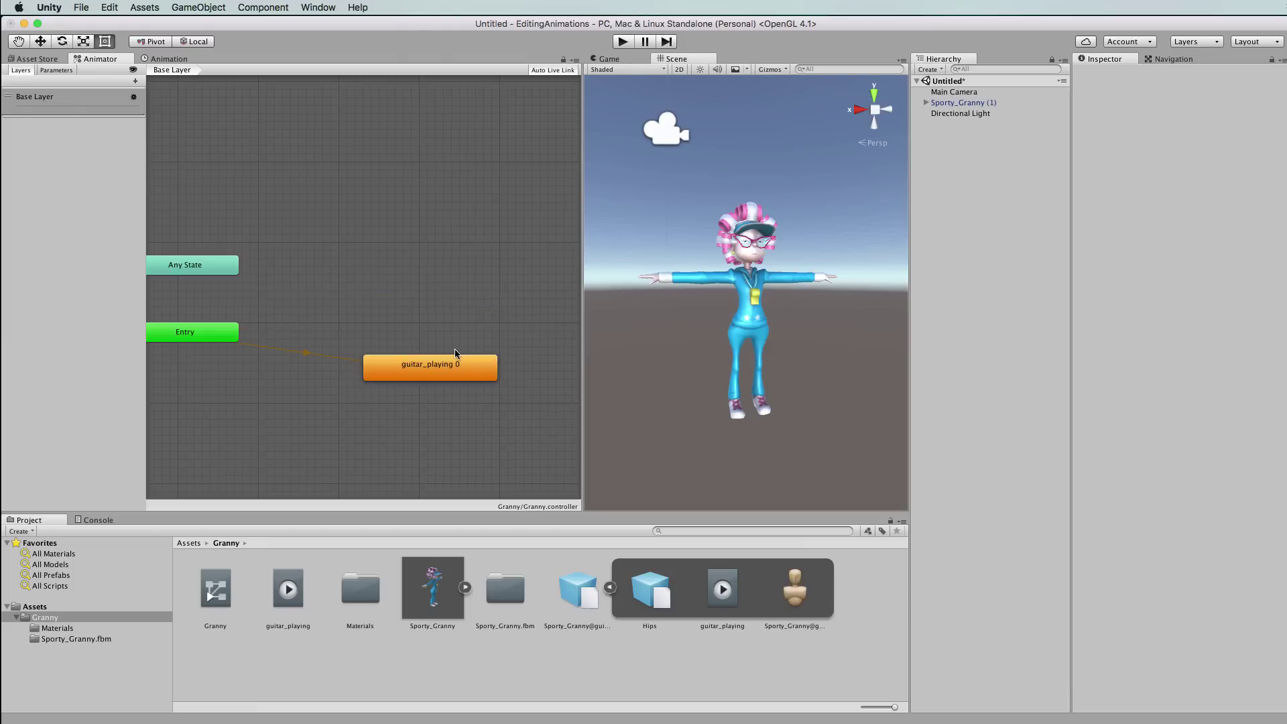
left_click_drag(462, 368, 437, 319)
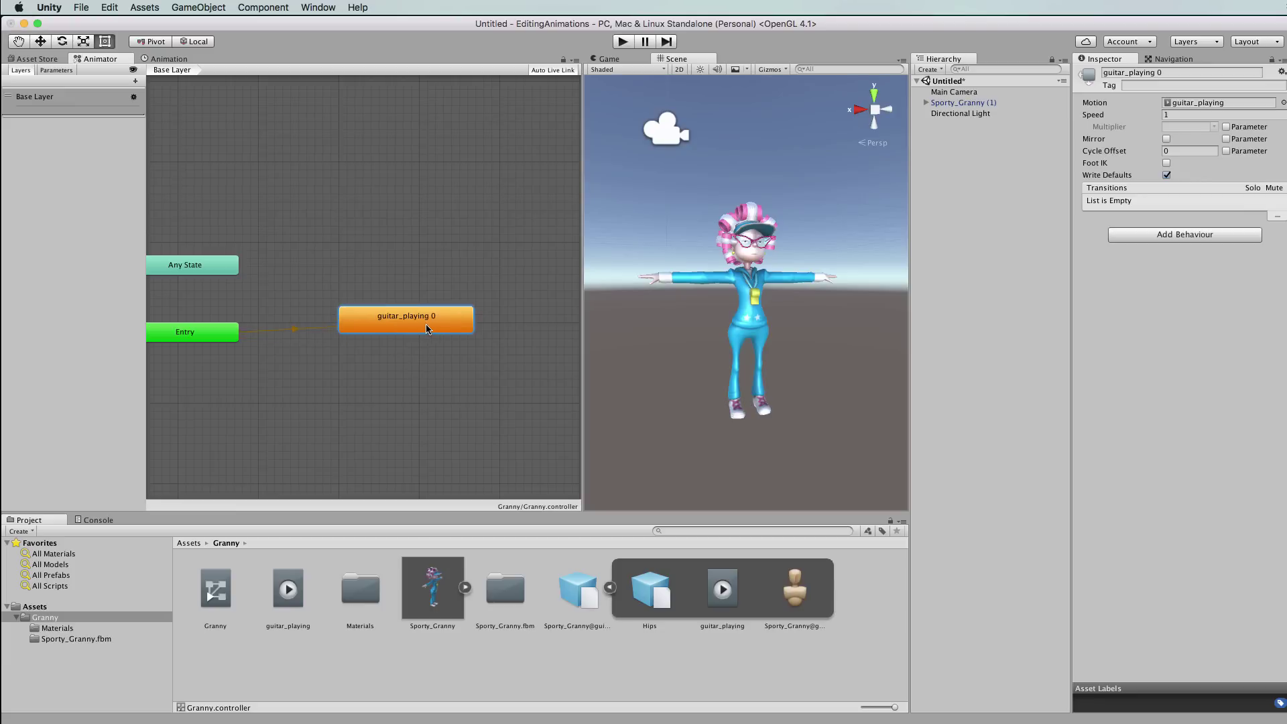
Play the scene, watch the granny's guitar animation in the Scene view, and stop playback.
left_click(624, 42)
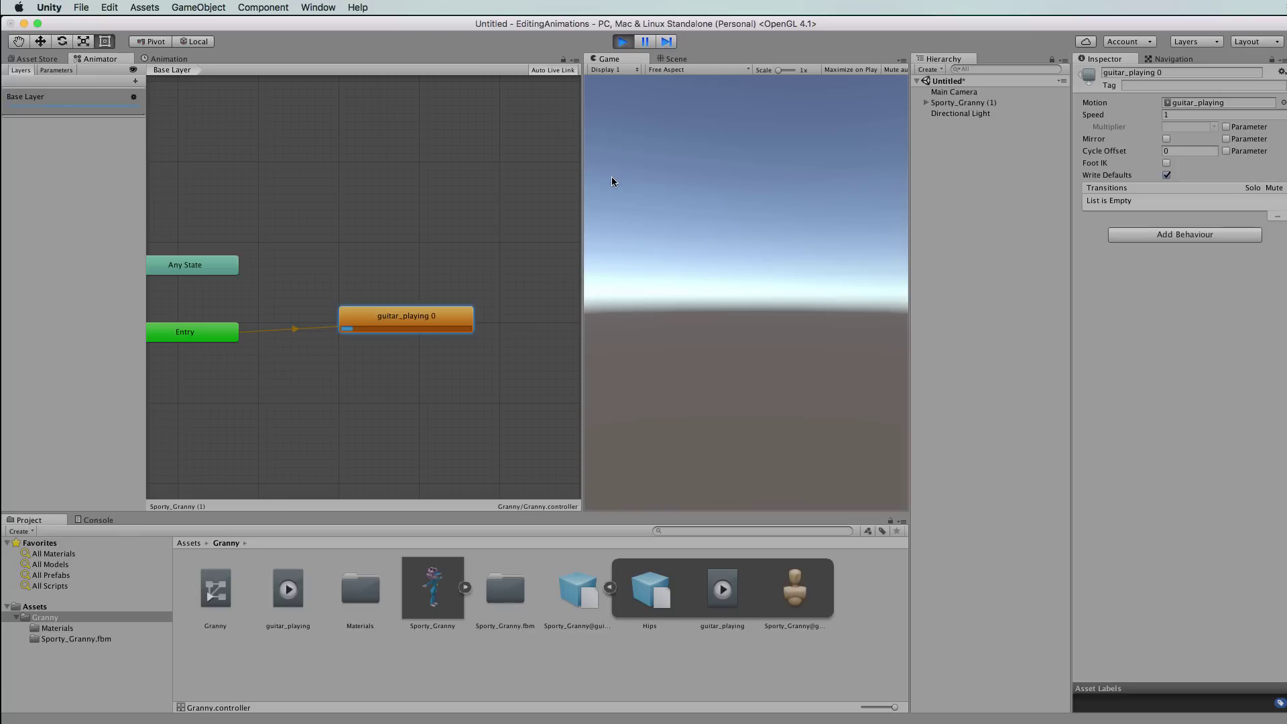
left_click(676, 60)
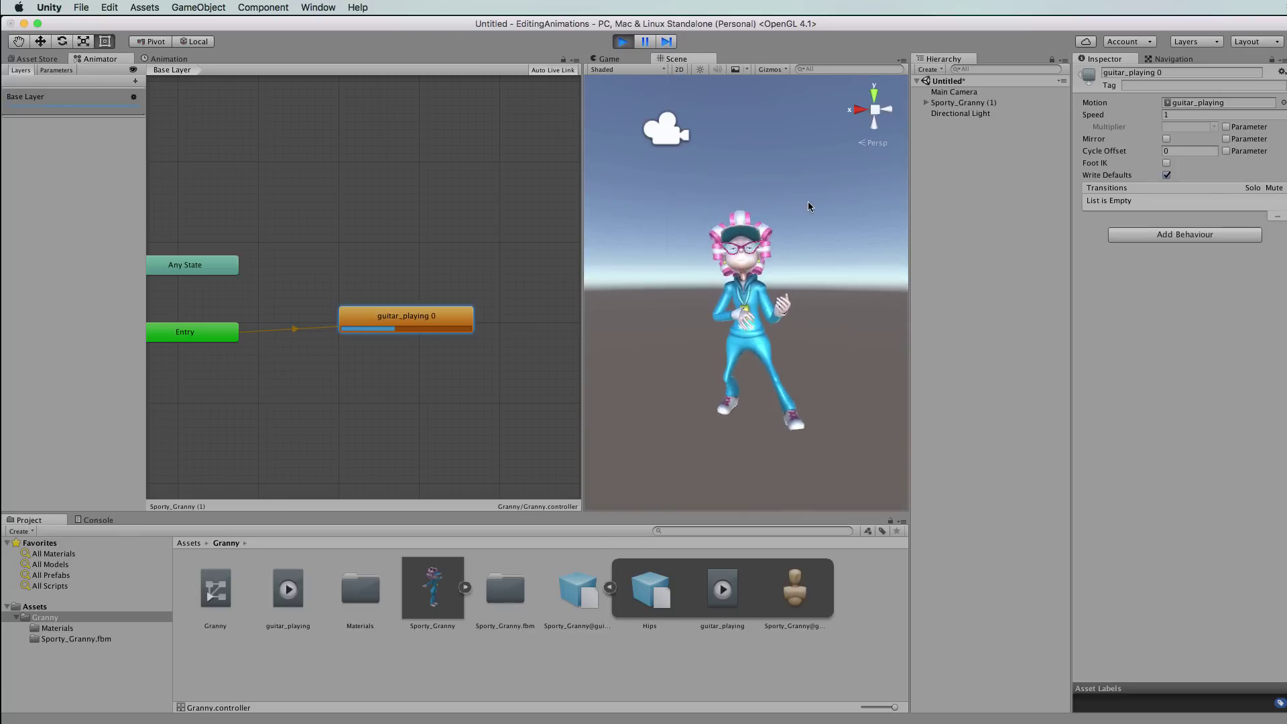
left_click(623, 42)
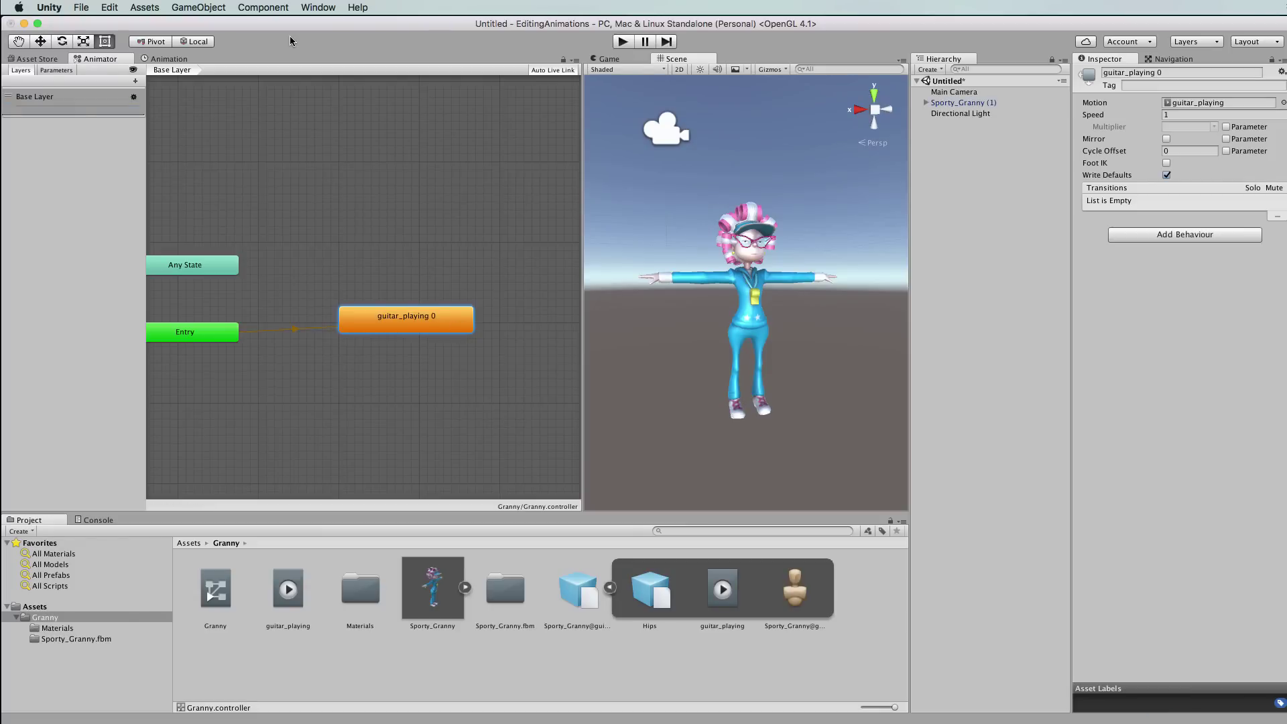
Open the animation keyframes, scrub through the granny's poses, and choose the duplicated guitar_playing clip for editing.
left_click(171, 59)
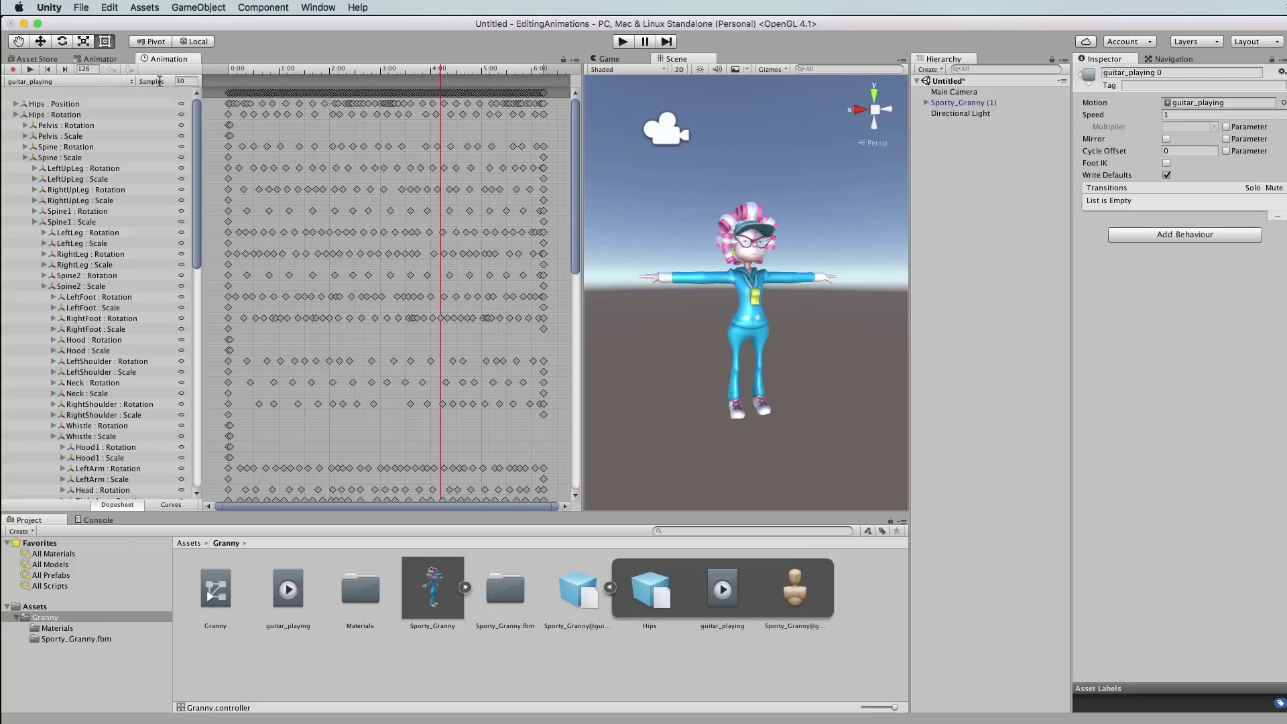
left_click_drag(393, 72, 451, 72)
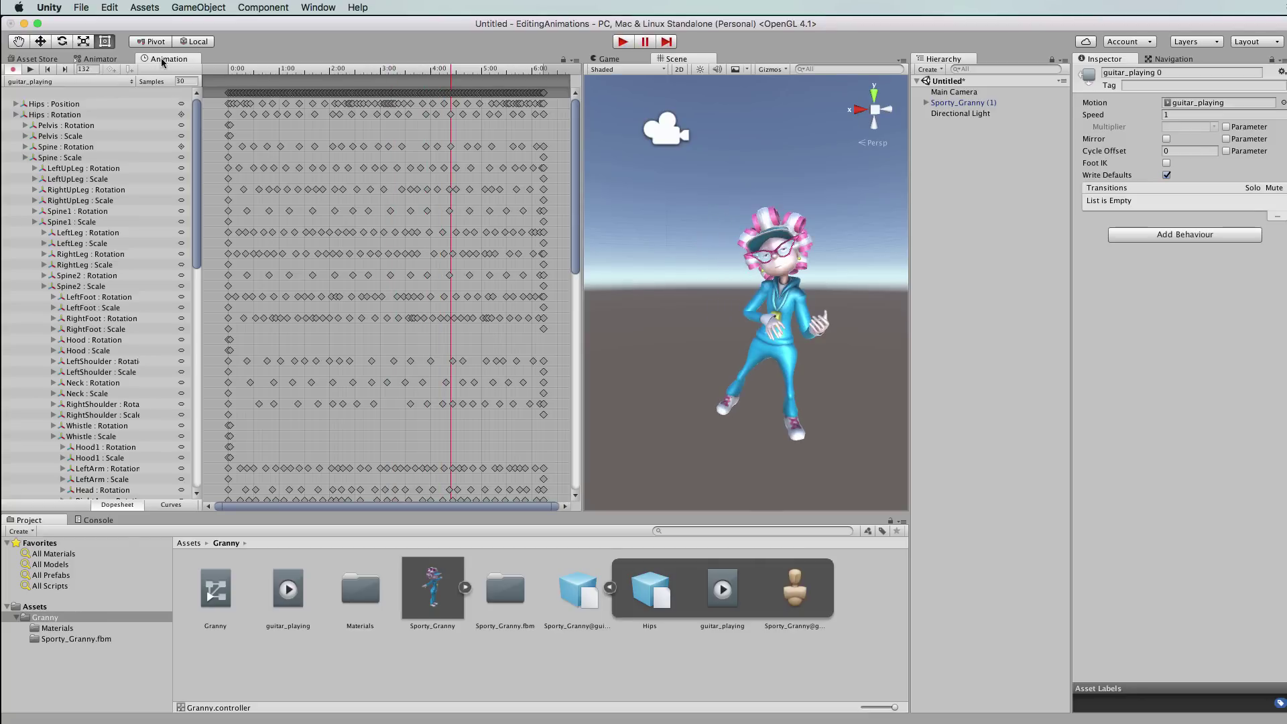
left_click(132, 83)
left_click(102, 81)
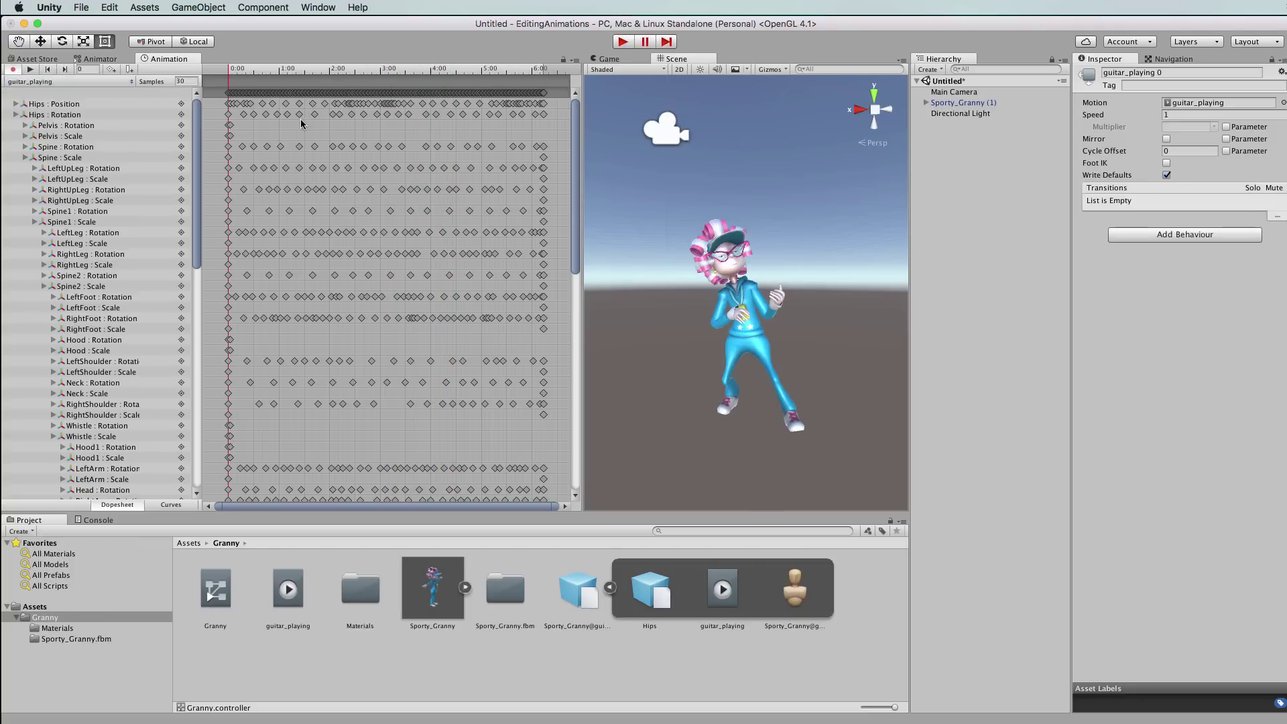
Lower one Hips position key between 1:00 and 2:00 on its curve, and return to the dopesheet.
left_click(180, 506)
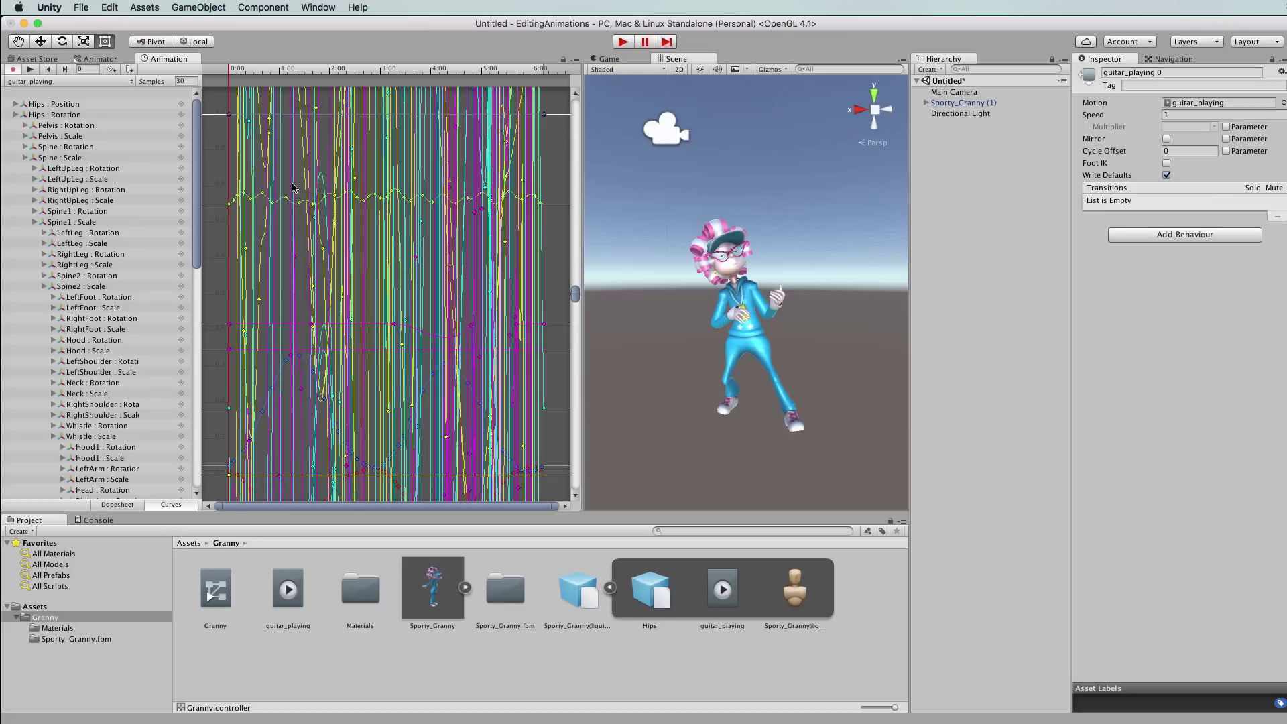
left_click(299, 203)
left_click_drag(301, 207, 301, 252)
left_click(117, 504)
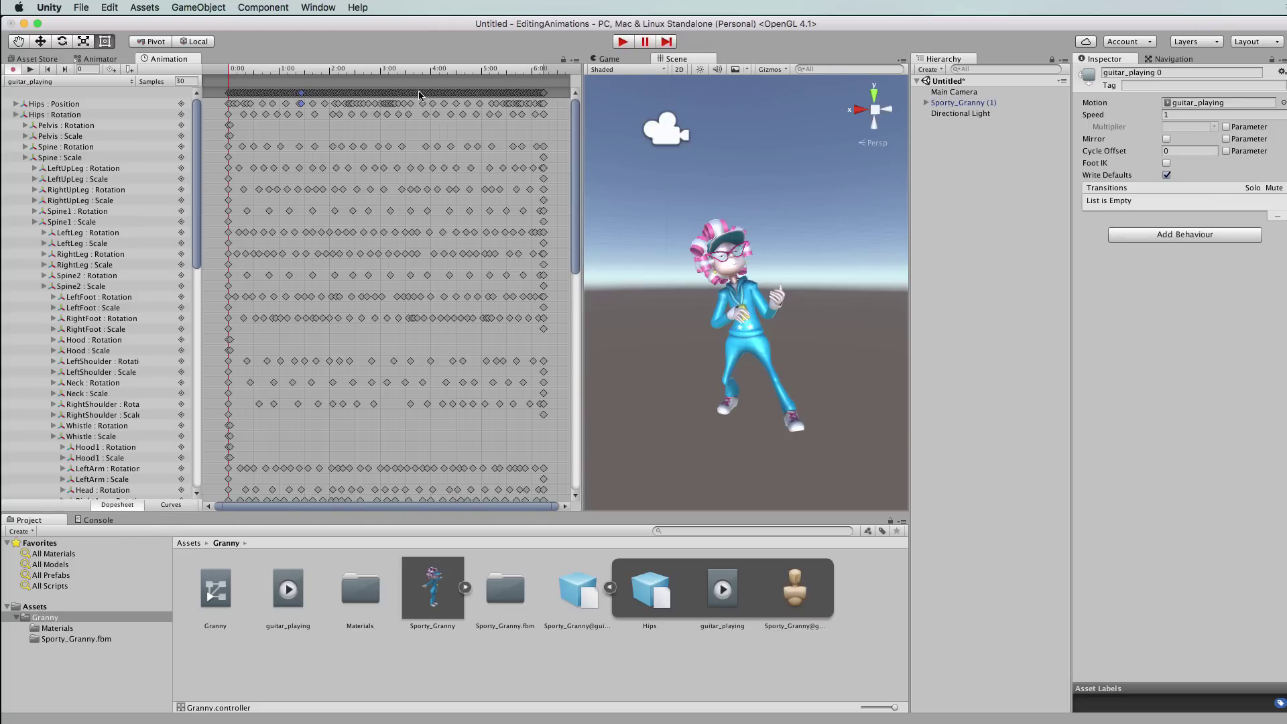
Add animation events to the guitar_playing clip at frames 122 and 154.
left_click_drag(443, 72, 434, 73)
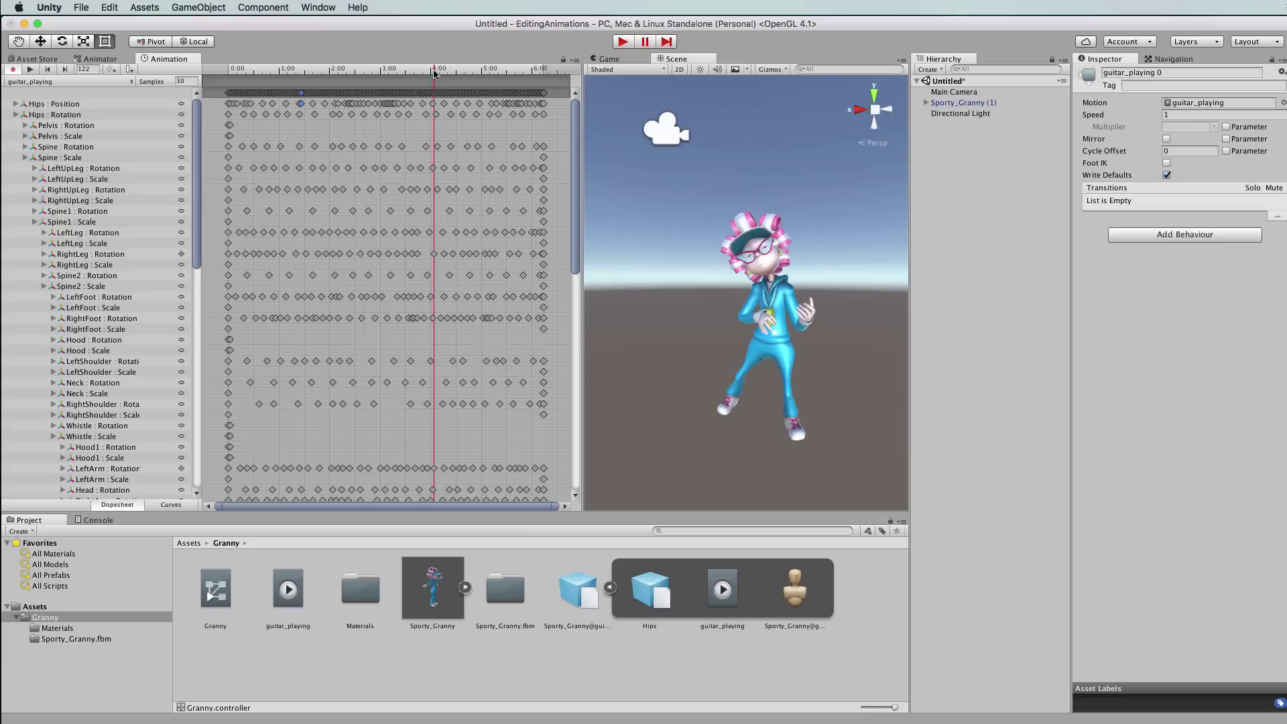
left_click(488, 73)
left_click(130, 69)
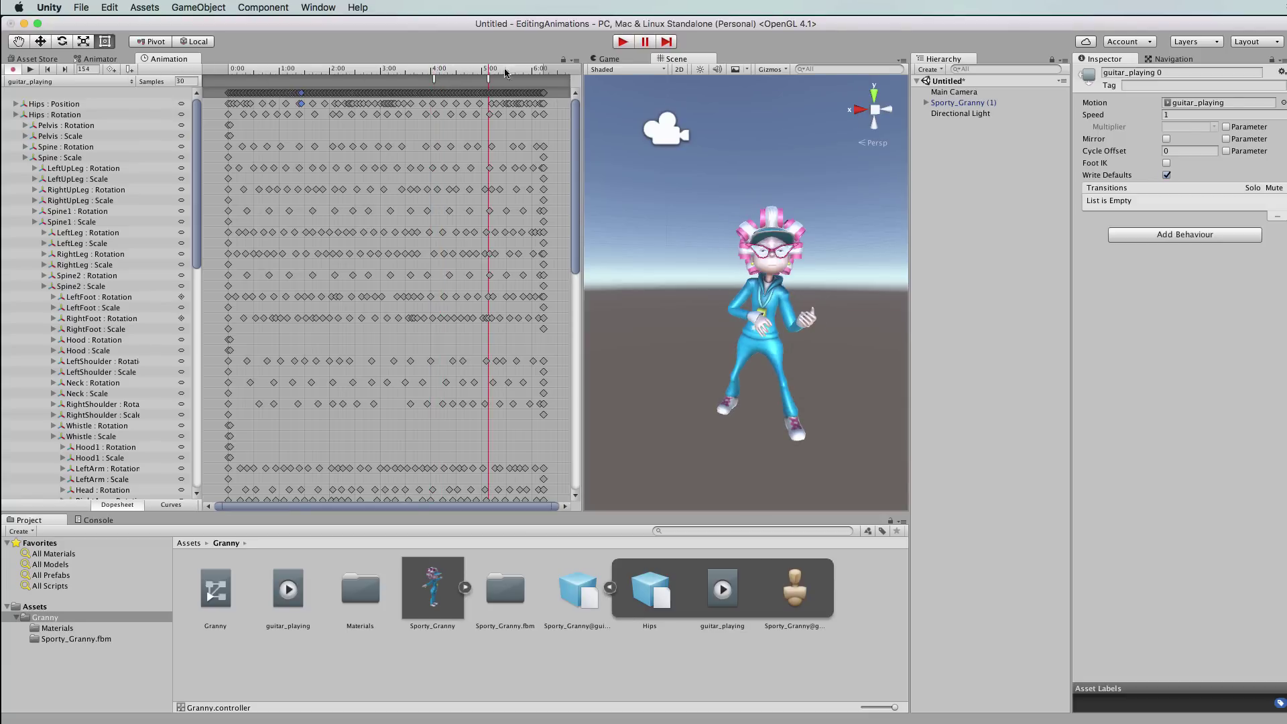